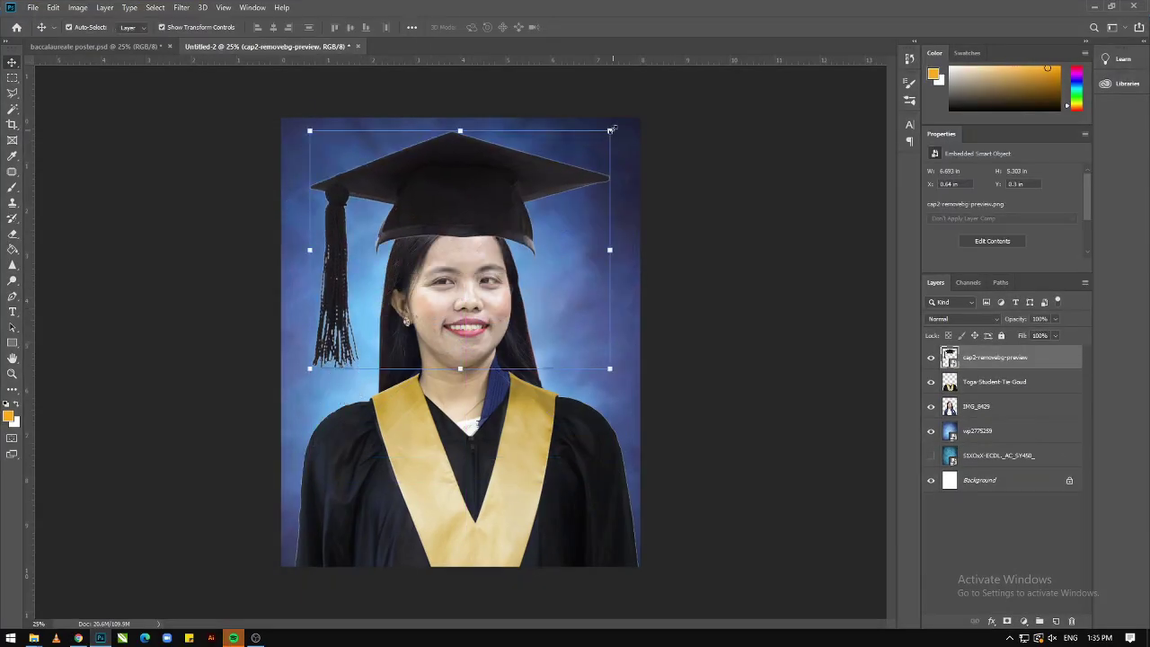
Commit the mortarboard cap's new size and position on the portrait
key("Return")
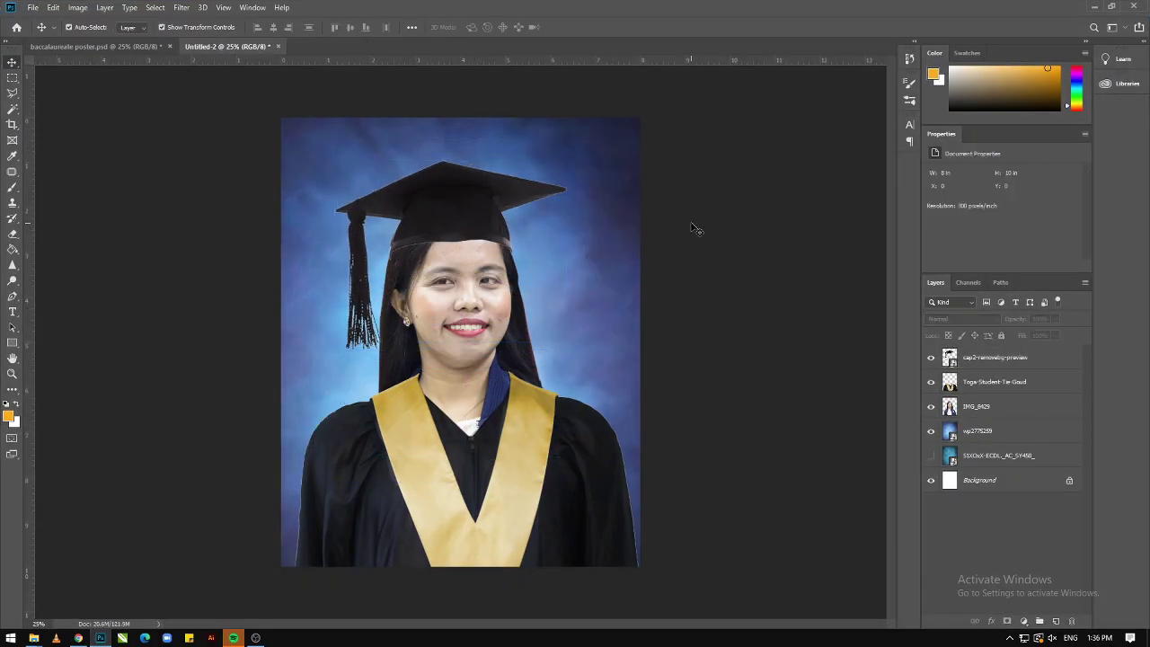
left_click_drag(469, 225, 469, 234)
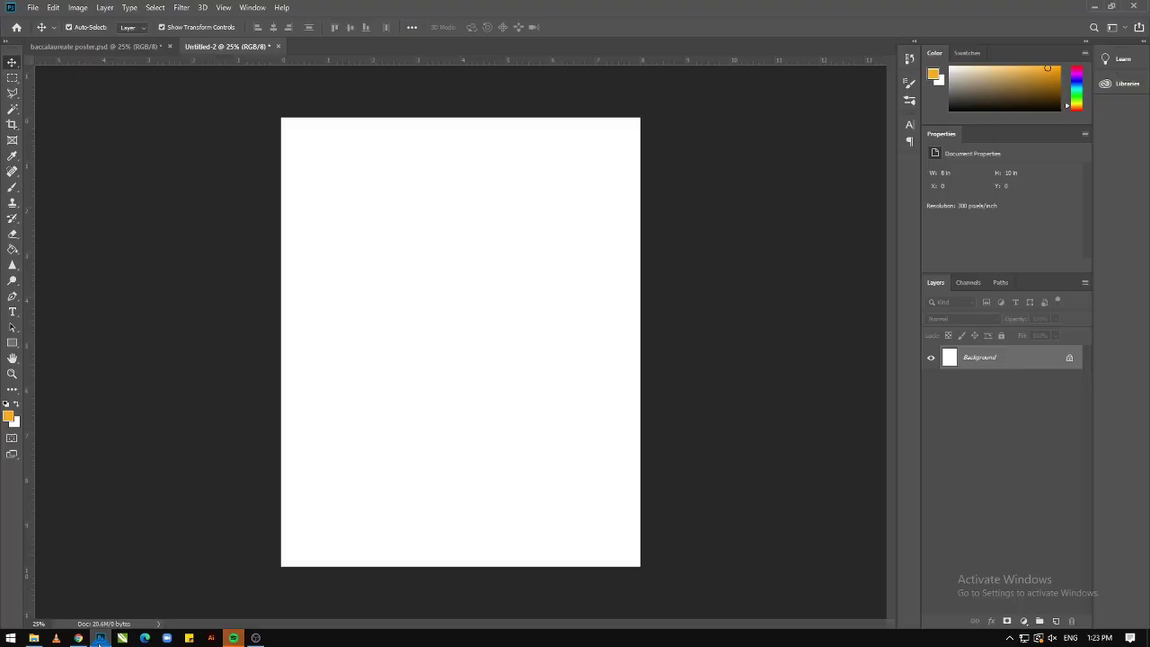
Place the teal backdrop image and enlarge it to cover the canvas
key("alt+Tab")
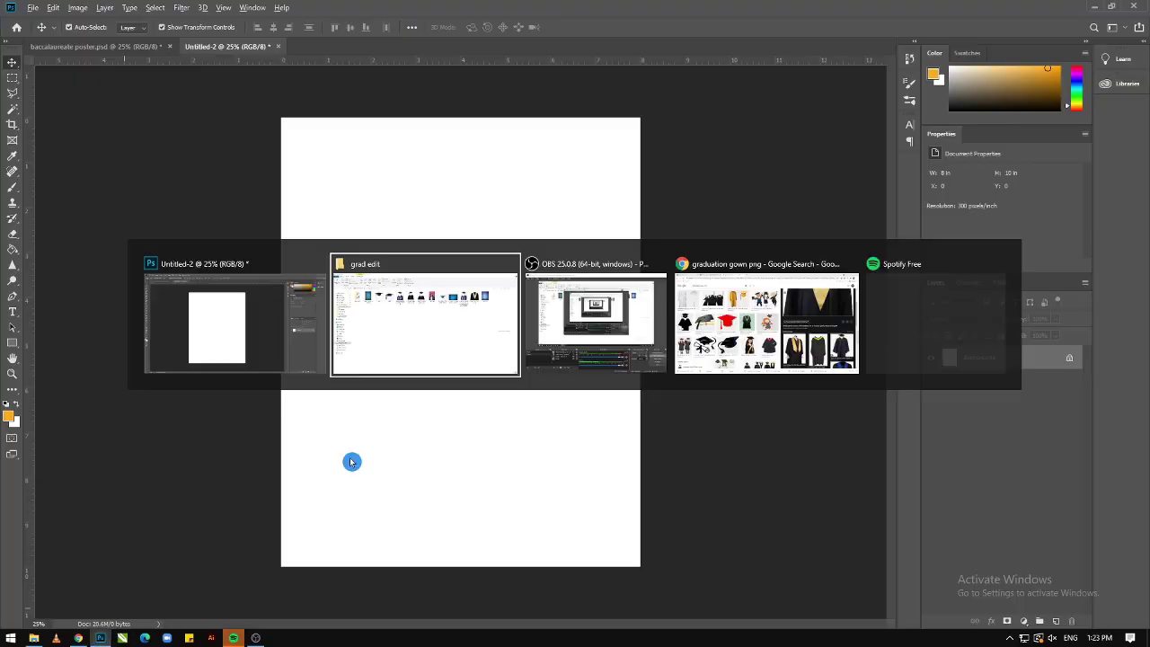
left_click(948, 151)
left_click_drag(216, 146, 105, 622)
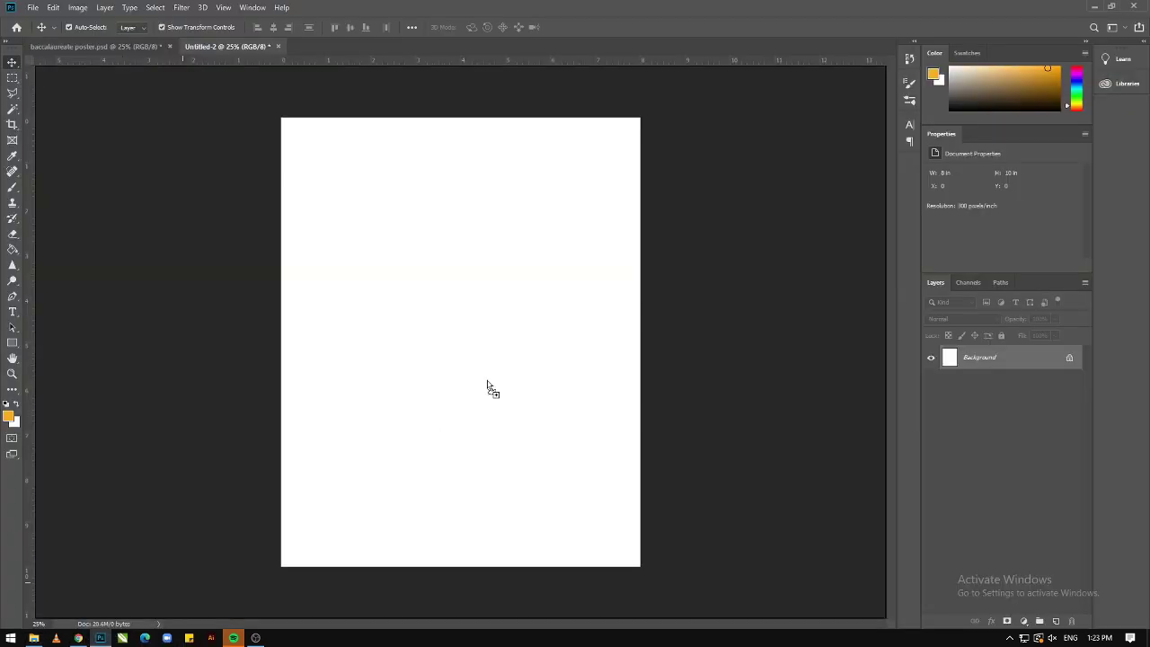
mouse_move(105, 622)
left_mouse_down()
mouse_move(468, 373)
mouse_move(416, 247)
left_mouse_up()
key("Return")
left_click_drag(476, 388, 660, 620)
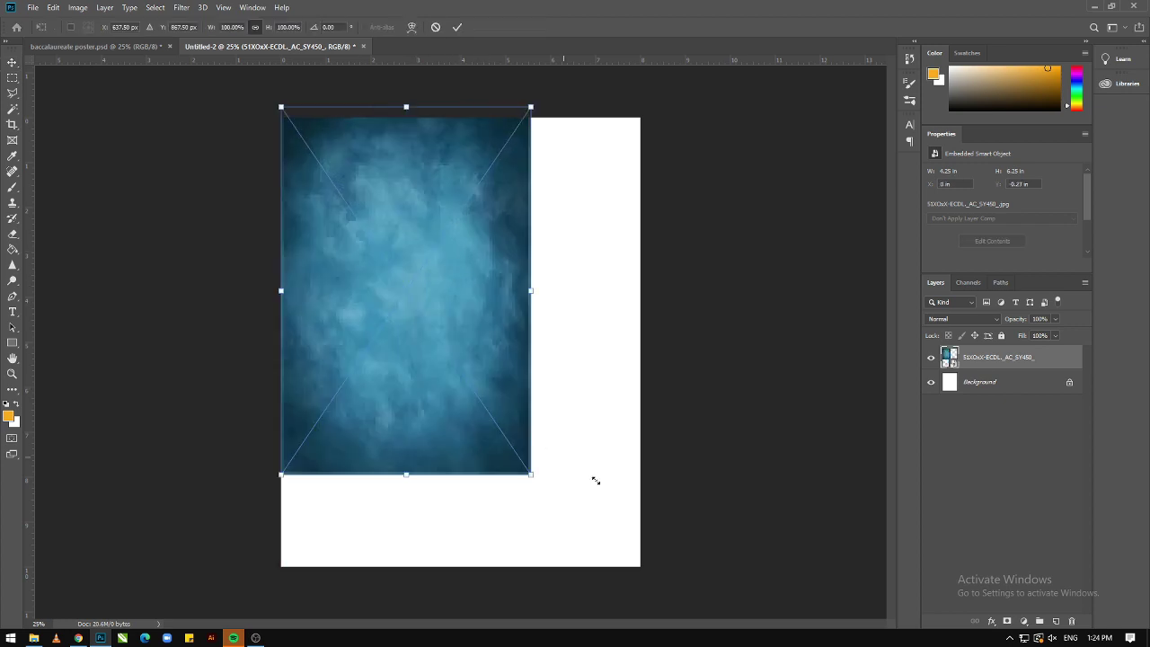
key("Return")
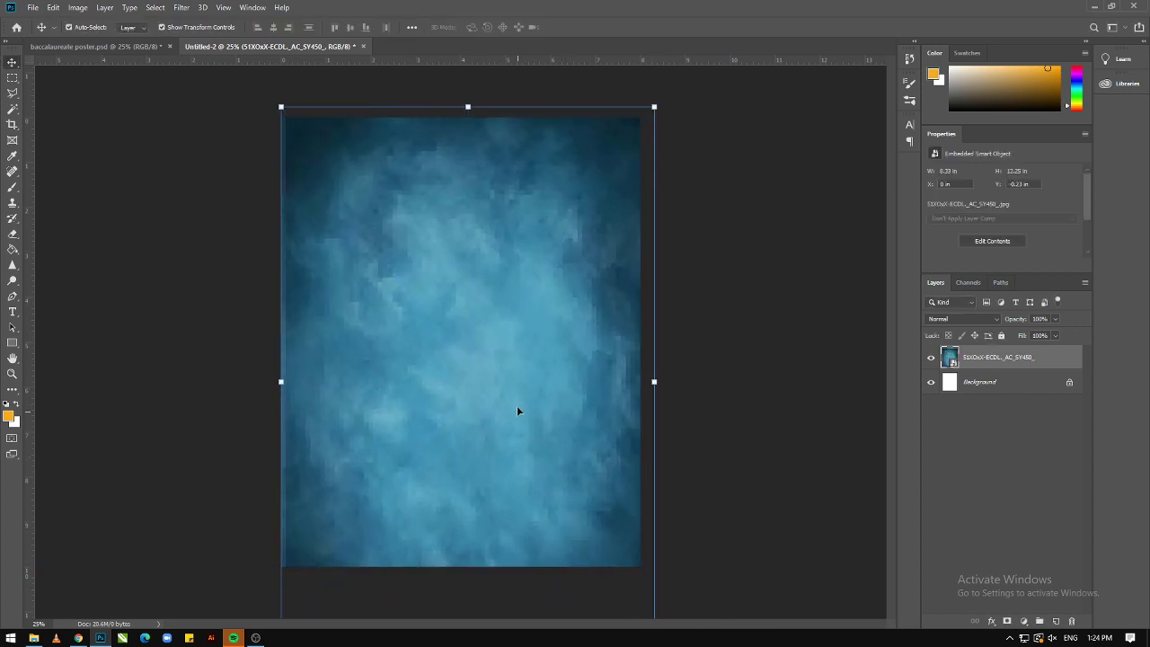
left_click_drag(517, 409, 510, 382)
left_click(685, 310)
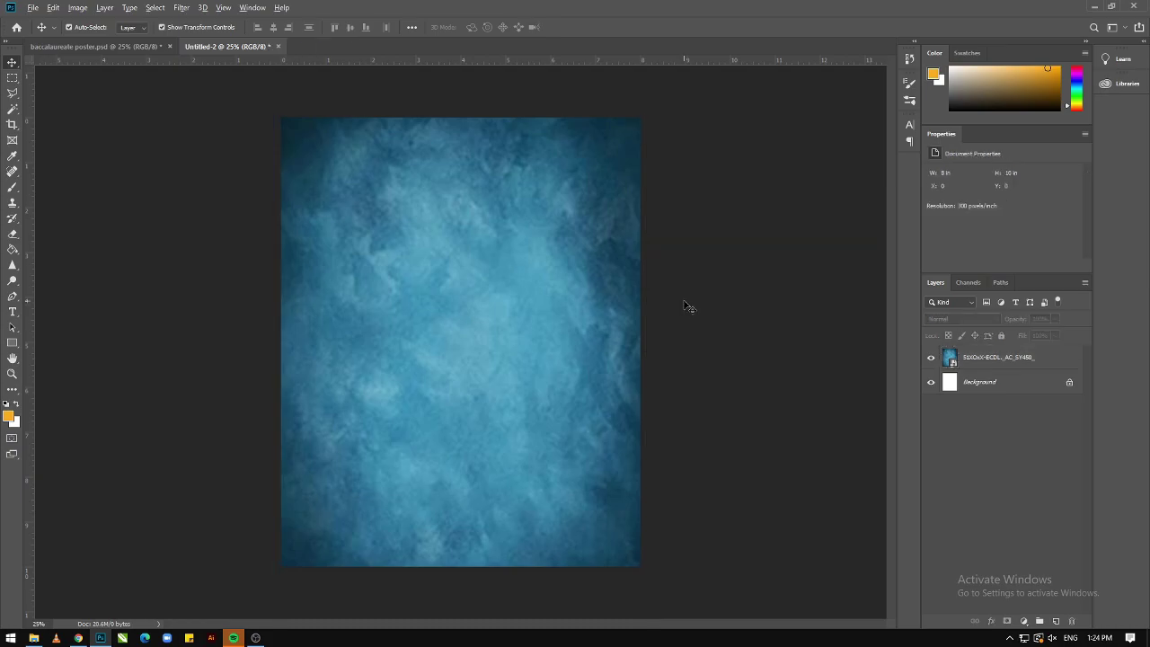
Place the blue cloudy wp2775259 image to fill the canvas and hide the teal layer
key("alt+Tab")
left_click(965, 150)
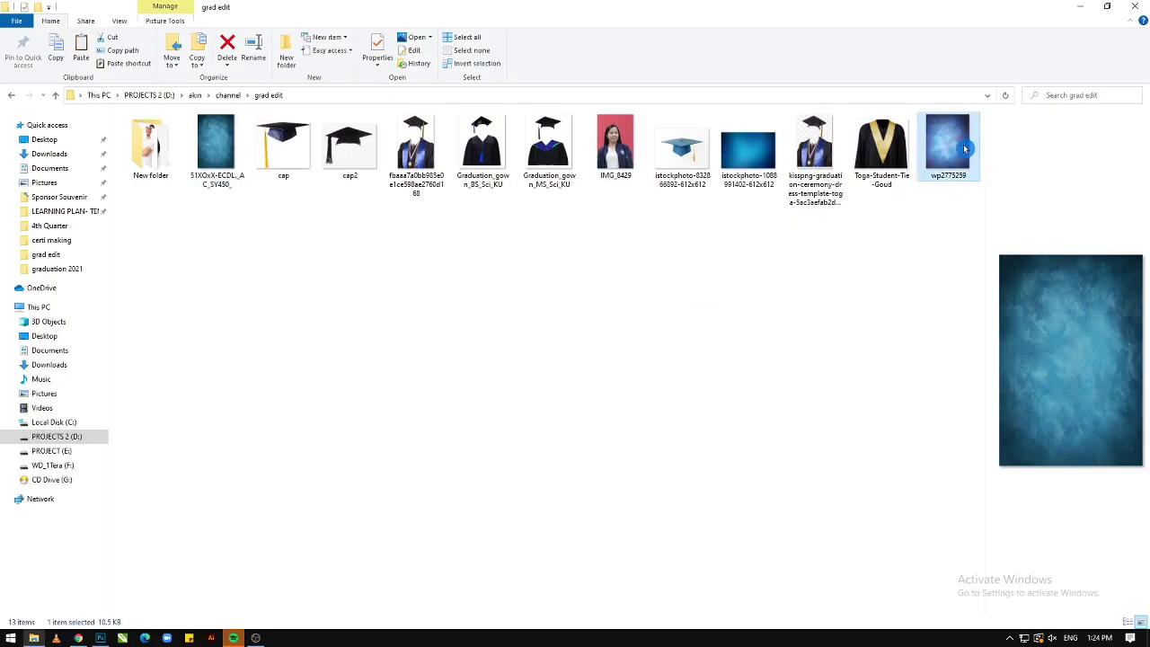
mouse_move(955, 142)
left_mouse_down()
mouse_move(103, 642)
mouse_move(432, 365)
left_mouse_up()
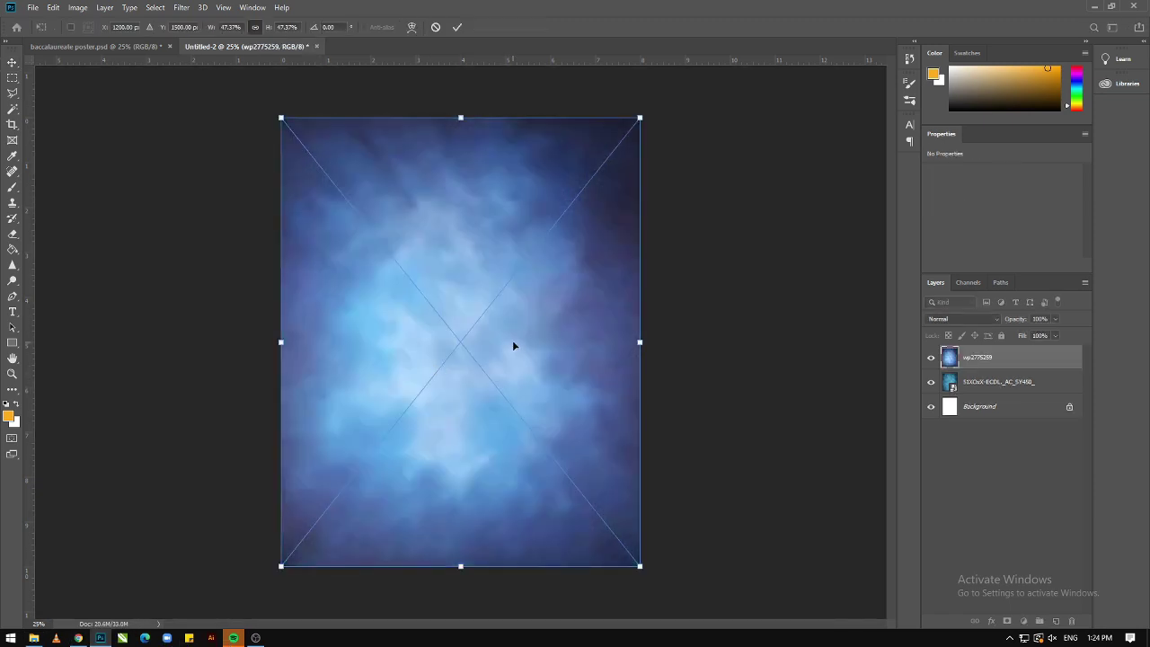
double_click(513, 345)
mouse_move(513, 340)
left_mouse_down()
mouse_move(497, 352)
mouse_move(607, 352)
mouse_move(480, 332)
left_mouse_up()
left_click(351, 340)
left_click(931, 382)
left_click_drag(642, 558, 673, 579)
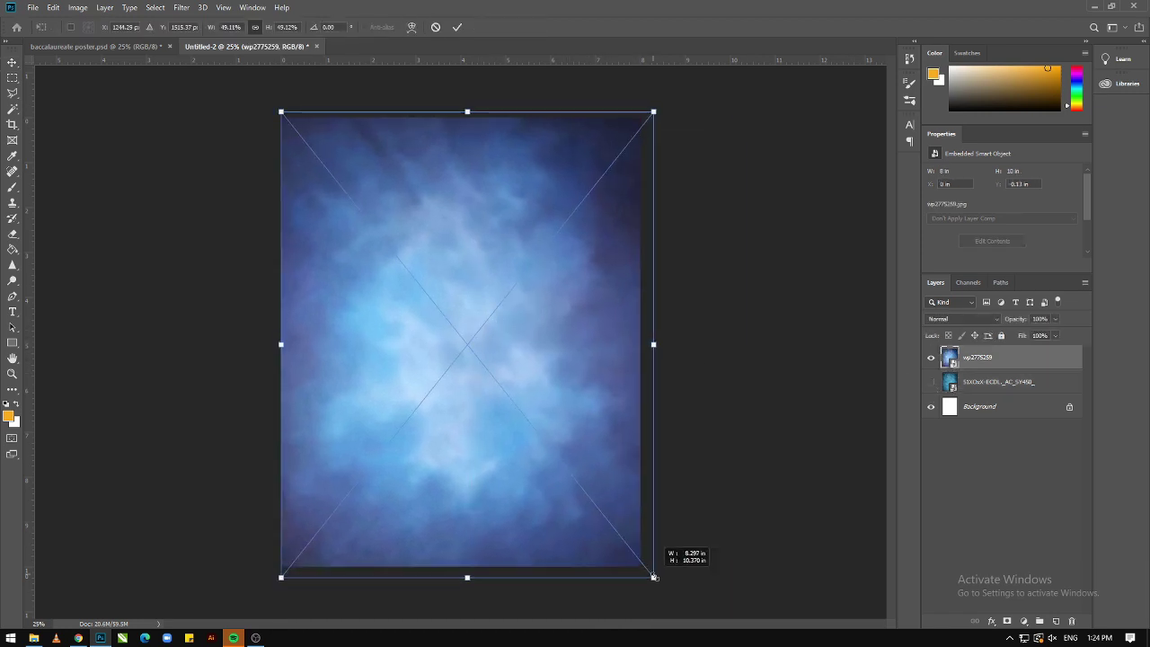
key("Return")
left_click_drag(540, 419, 529, 416)
left_click(739, 303)
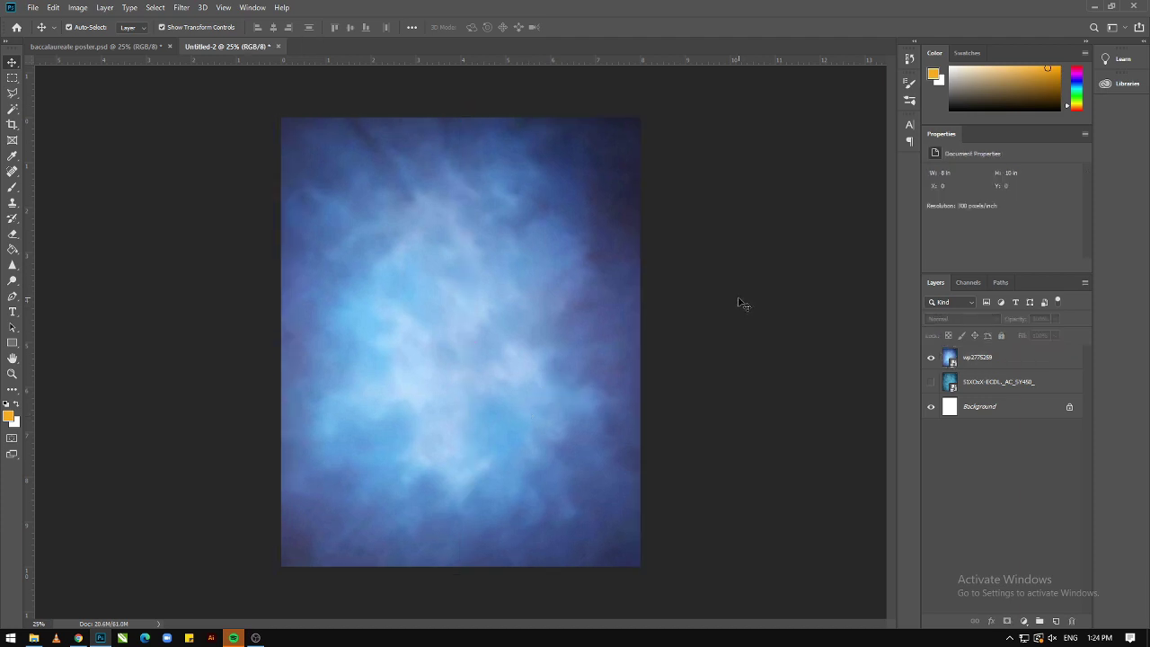
Place the IMG_8429 portrait photo on the canvas and rasterize its layer
key("alt+Tab")
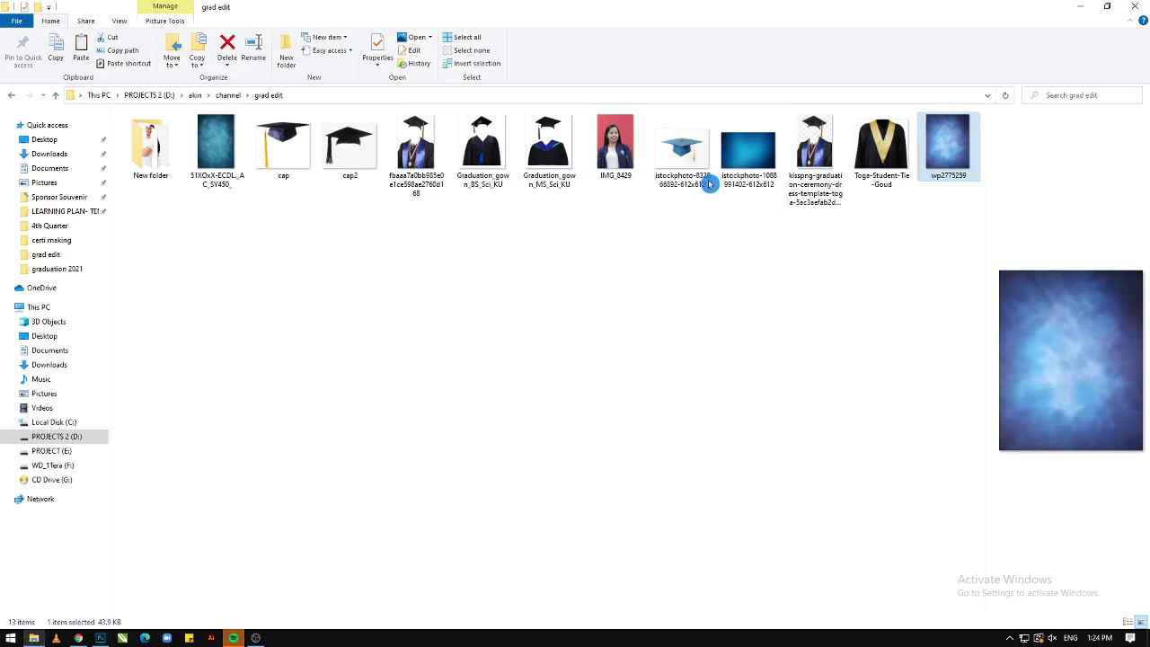
left_click(617, 145)
mouse_move(619, 146)
left_mouse_down()
mouse_move(451, 420)
mouse_move(363, 395)
left_mouse_up()
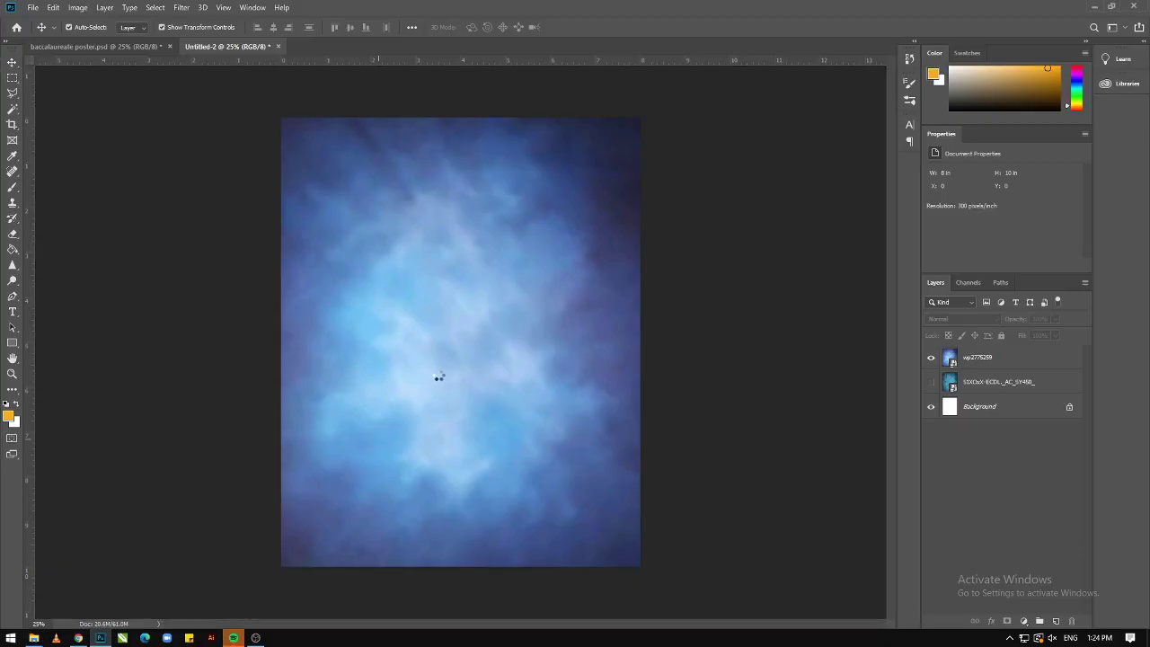
left_click_drag(439, 377, 441, 375)
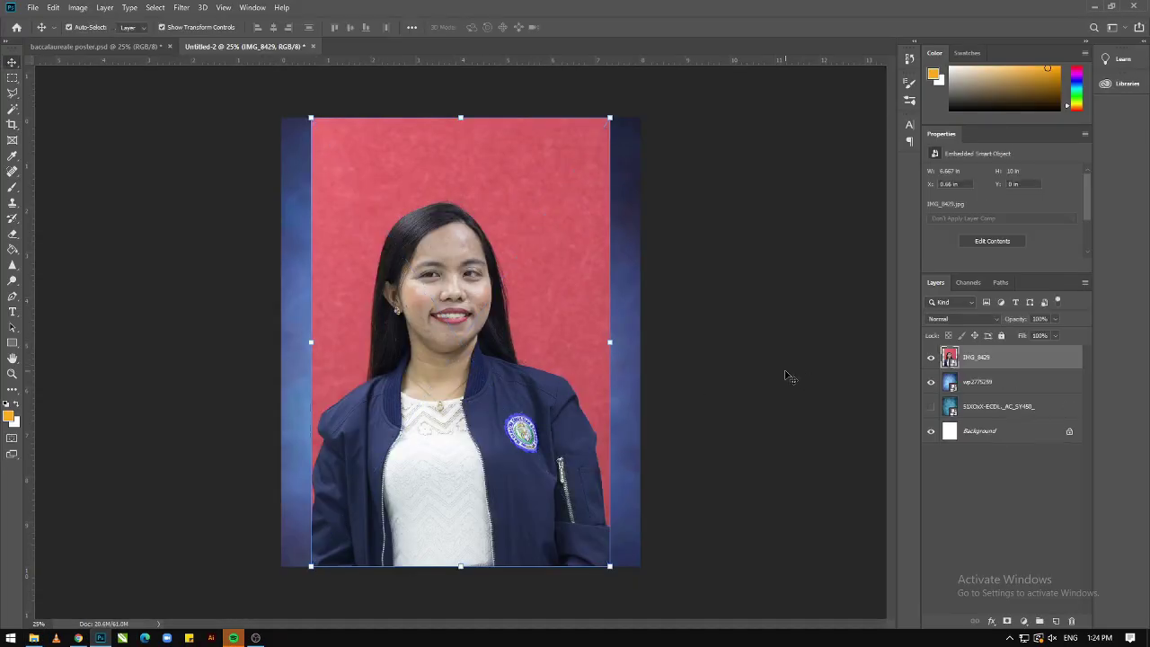
right_click(1016, 367)
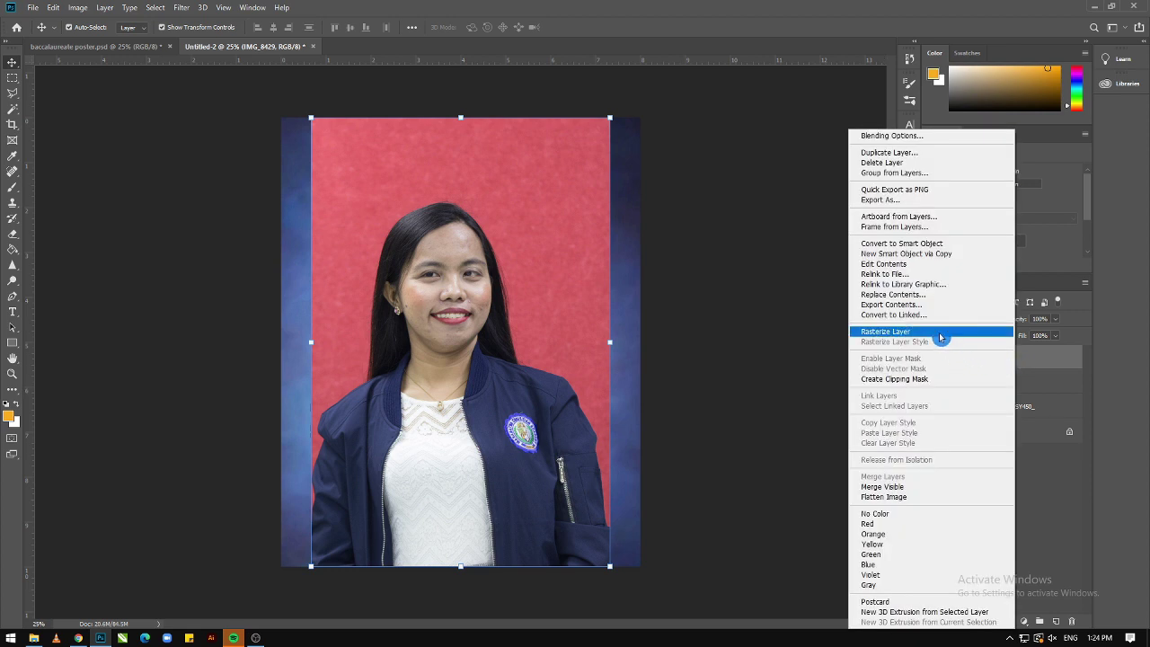
left_click(1015, 332)
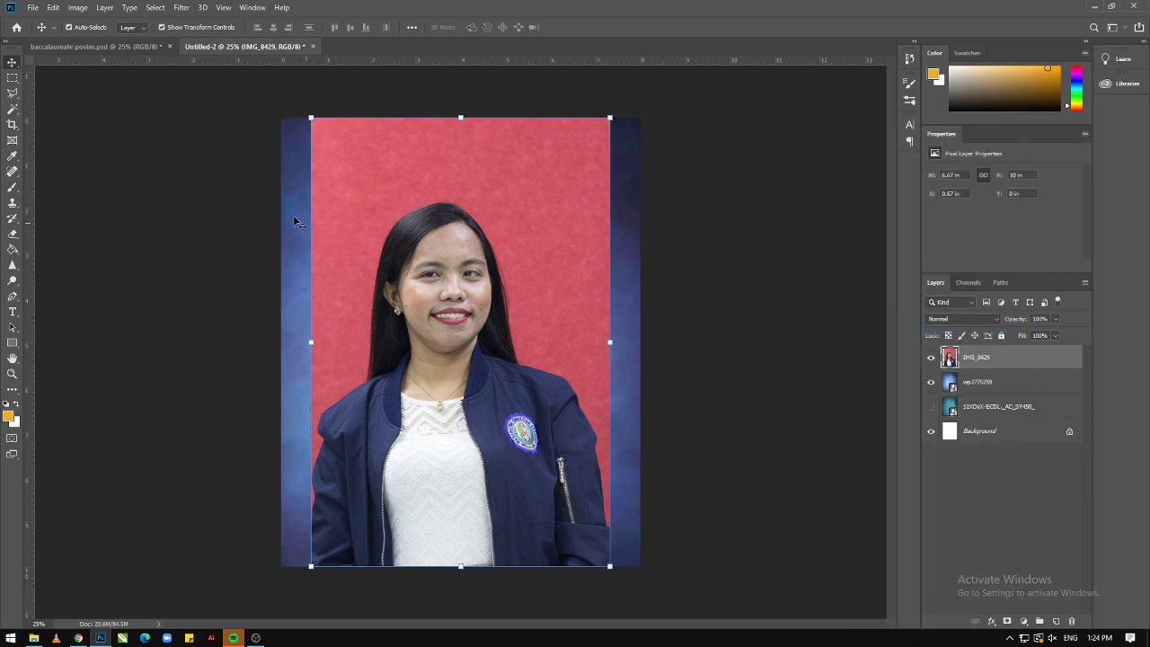
Delete the red background around the woman using a Magic Wand selection
left_click(15, 109)
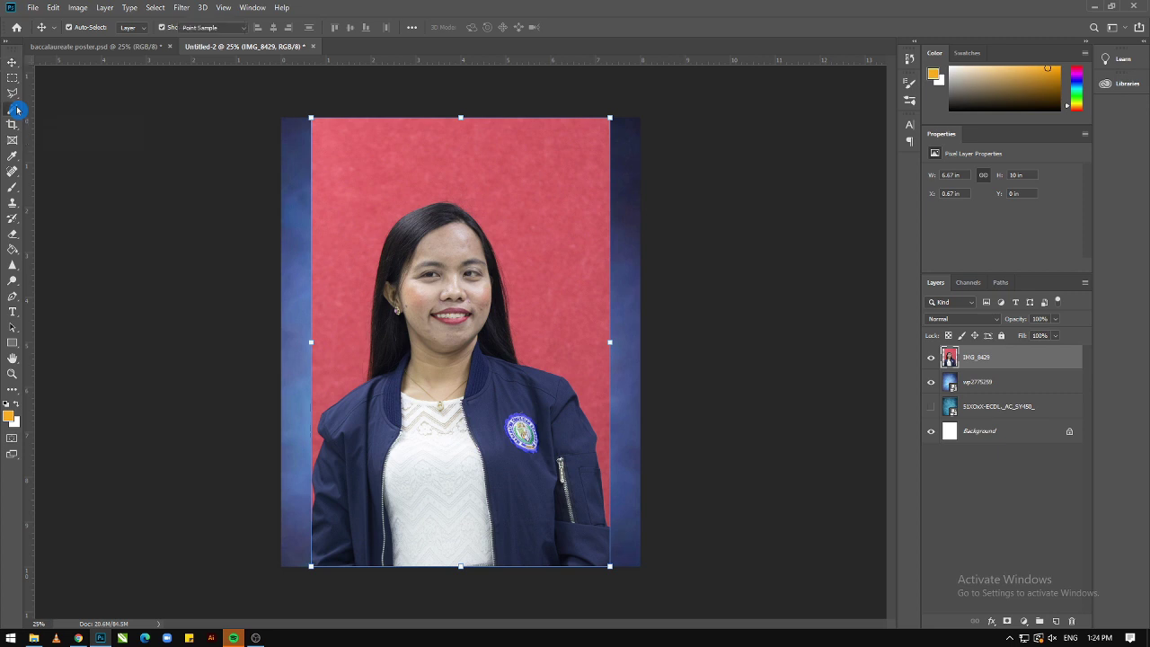
left_click(543, 317)
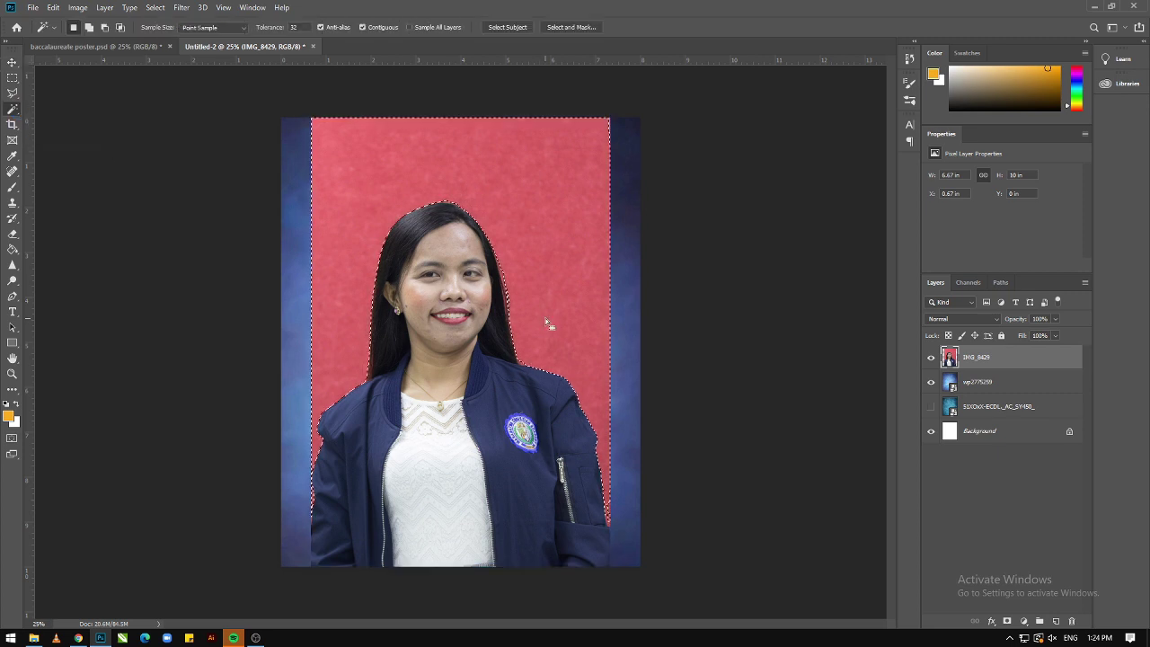
key("Delete")
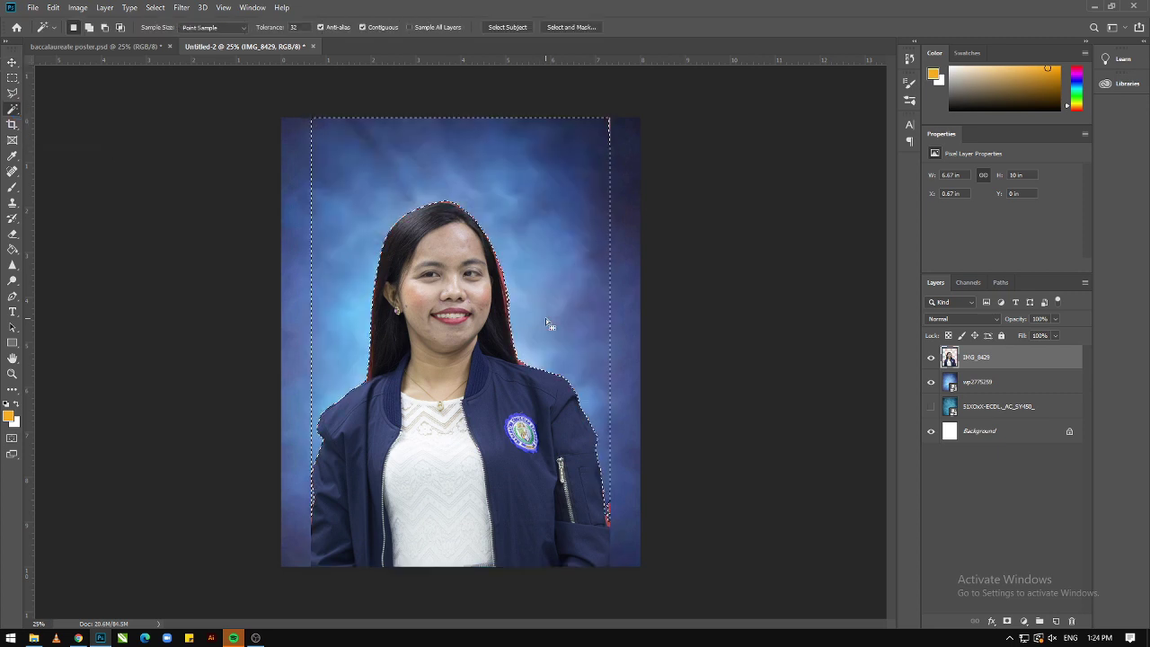
key("ctrl+d")
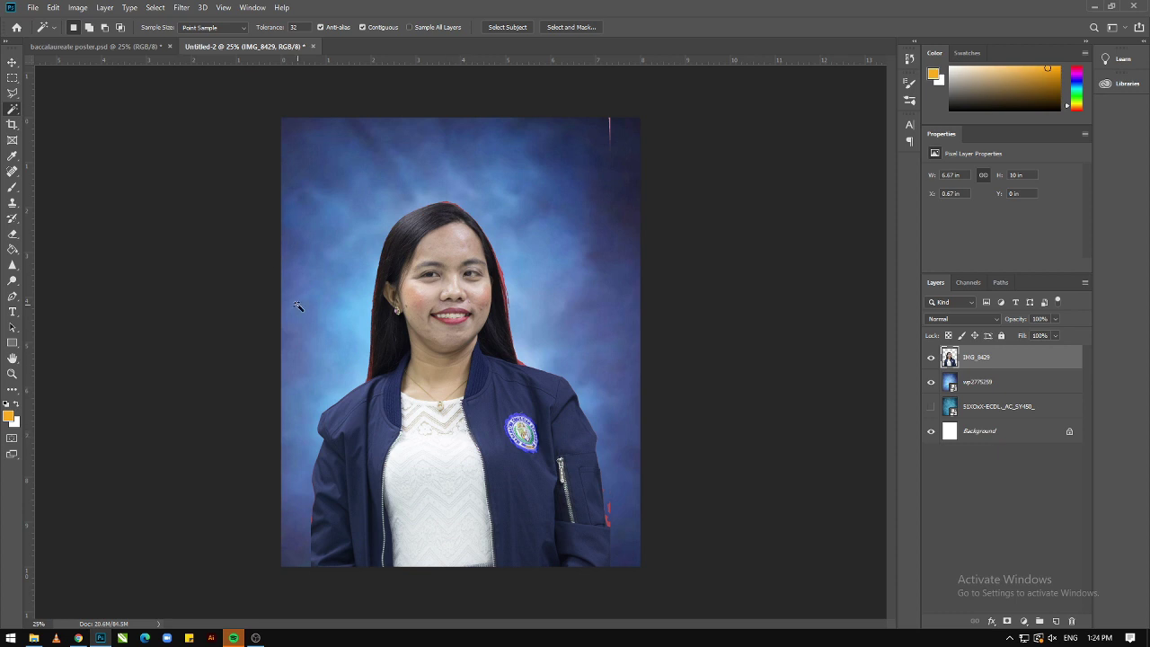
Outline and delete the red fringe along her hair with Polygonal Lasso selections
left_click(12, 92)
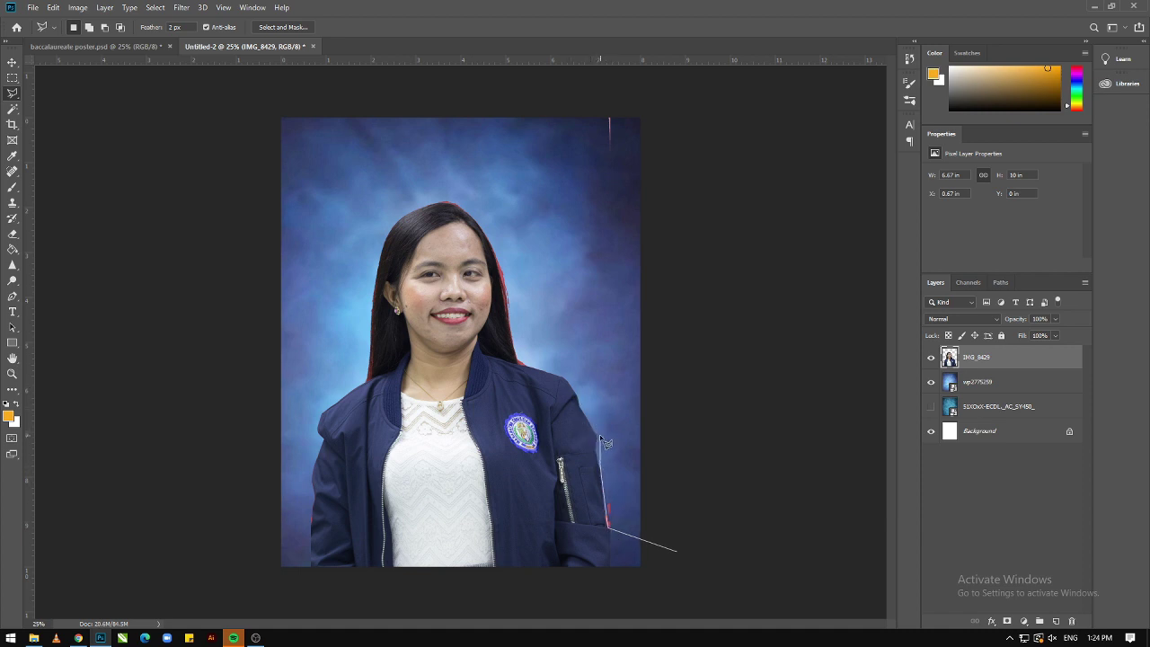
left_click(660, 566)
key("Escape")
left_click(573, 205)
left_click(584, 373)
key("Delete")
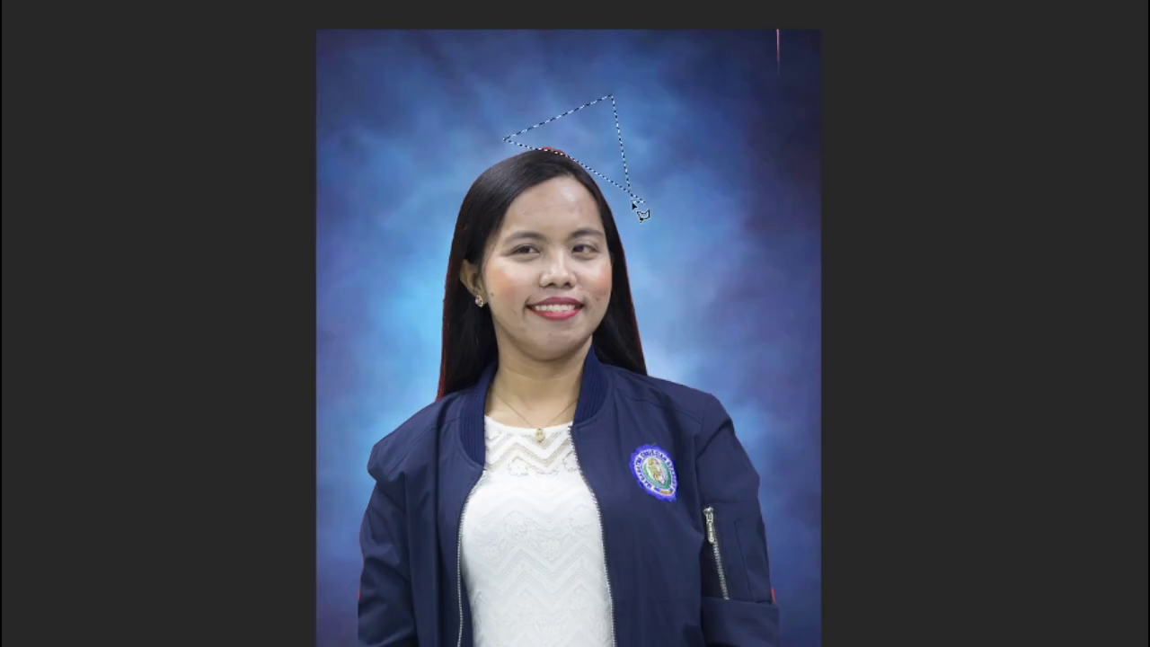
key("Escape")
left_click(682, 392)
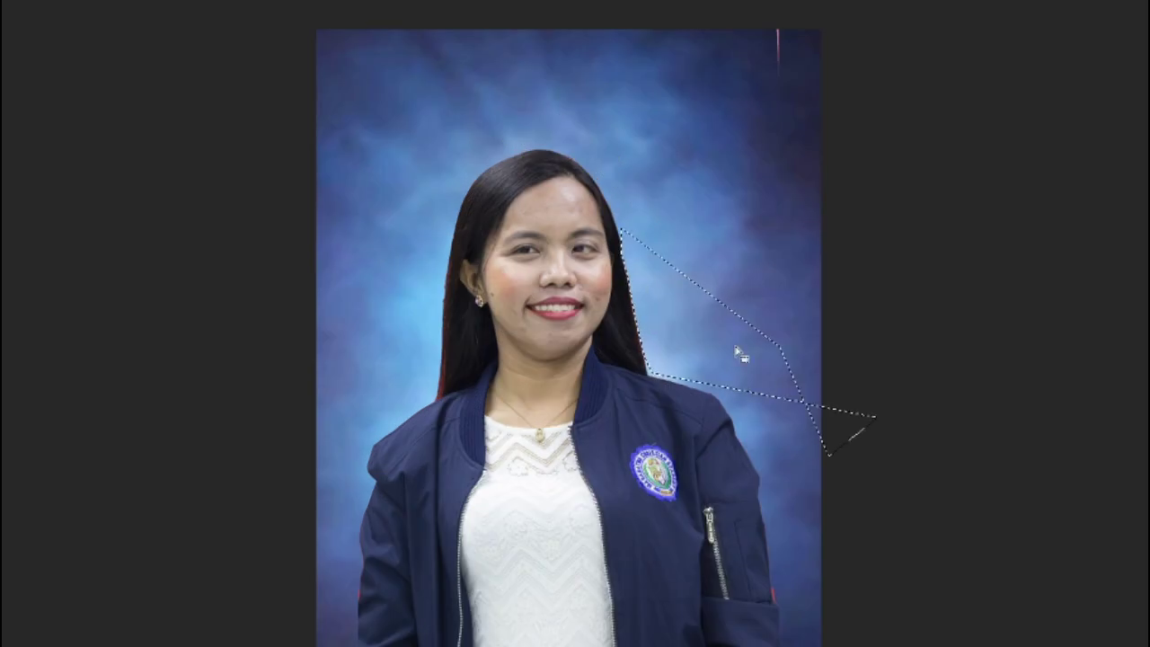
key("Escape")
left_click(351, 438)
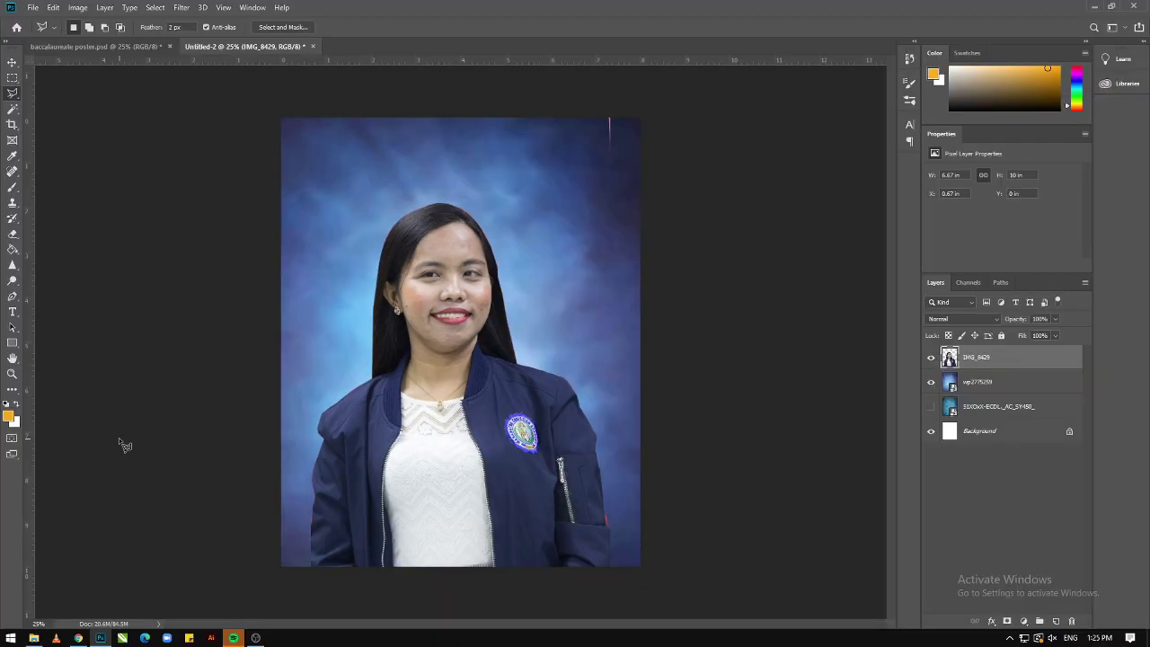
Enlarge the portrait photo to about 7.5 x 10.65 in and shift it down
left_click(13, 61)
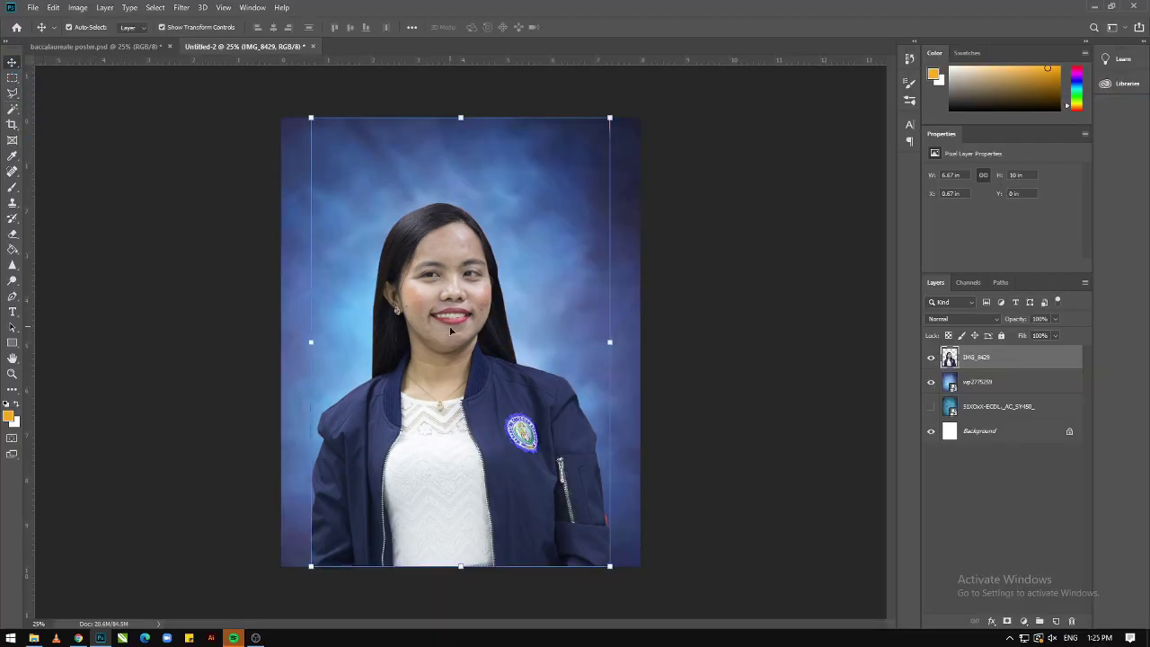
left_click_drag(460, 308, 458, 345)
left_click_drag(610, 157, 629, 127)
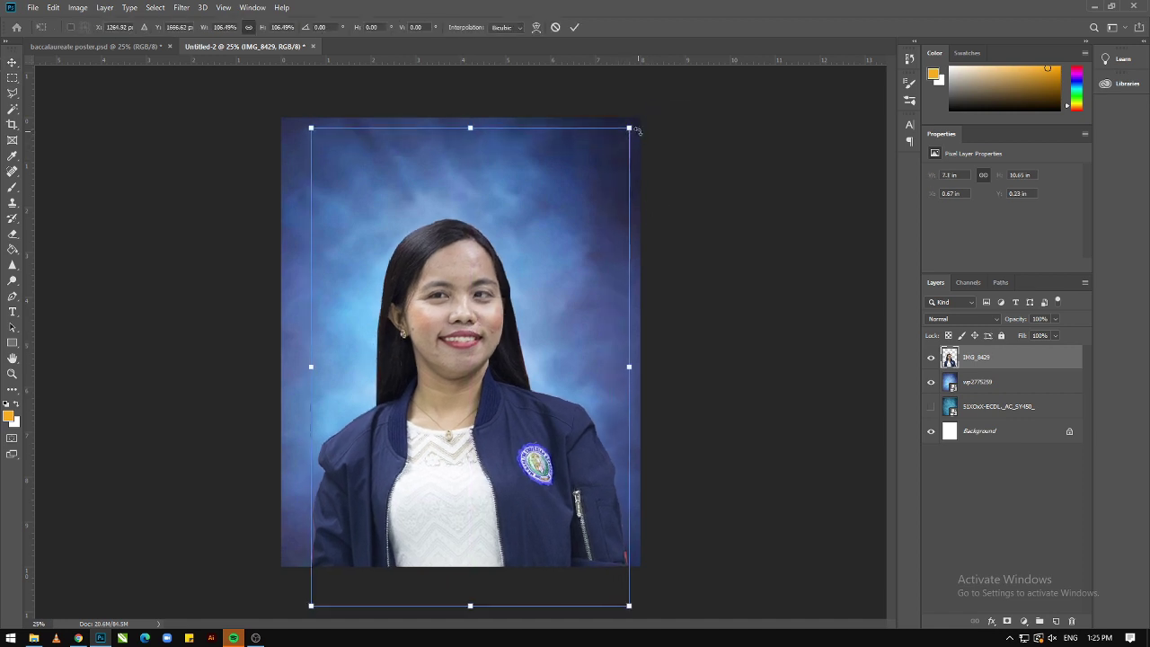
mouse_move(509, 506)
left_mouse_down()
mouse_move(495, 519)
mouse_move(470, 474)
left_mouse_up()
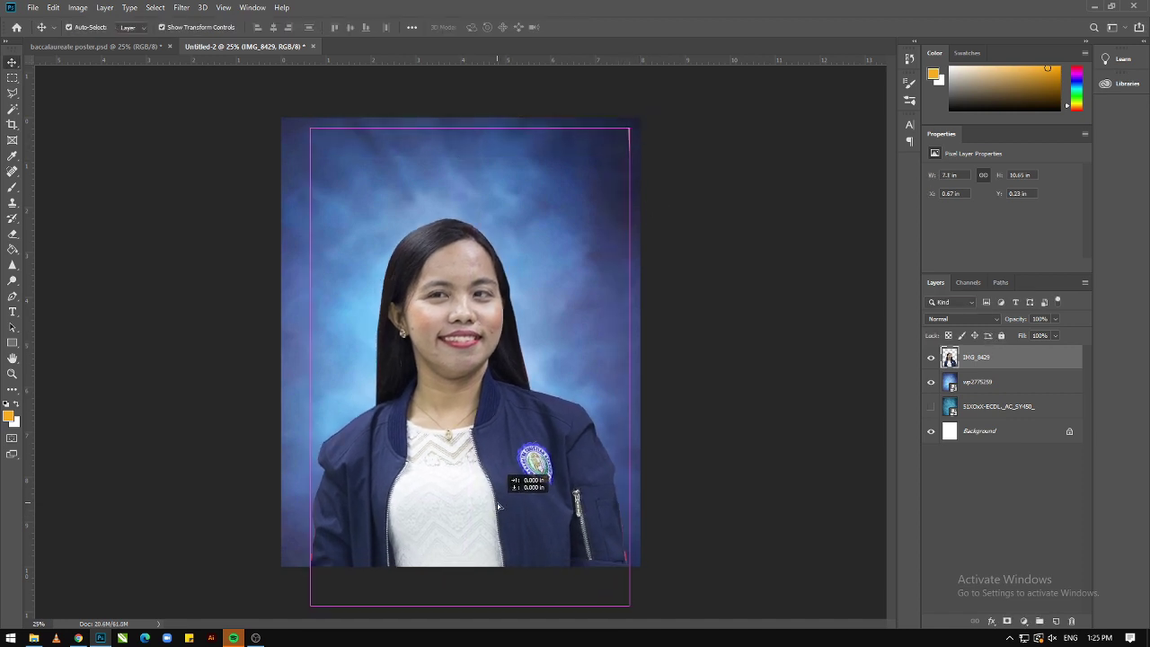
Apply Brightness/Contrast with brightness 29 and contrast -7
left_click(77, 7)
mouse_move(96, 40)
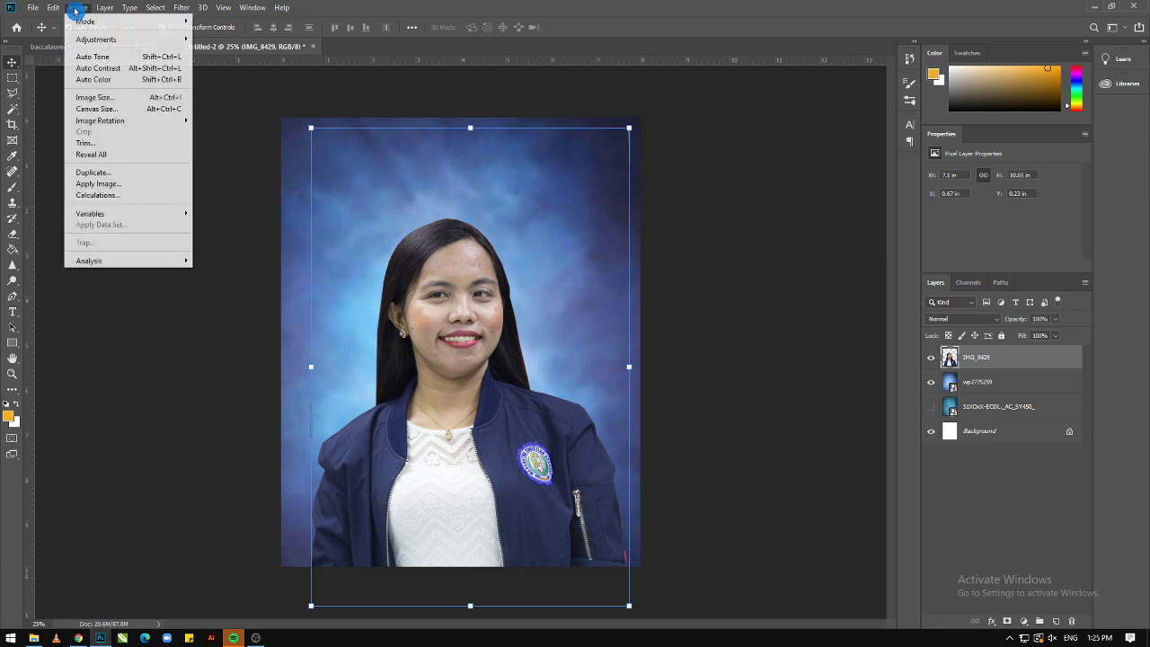
left_click(231, 39)
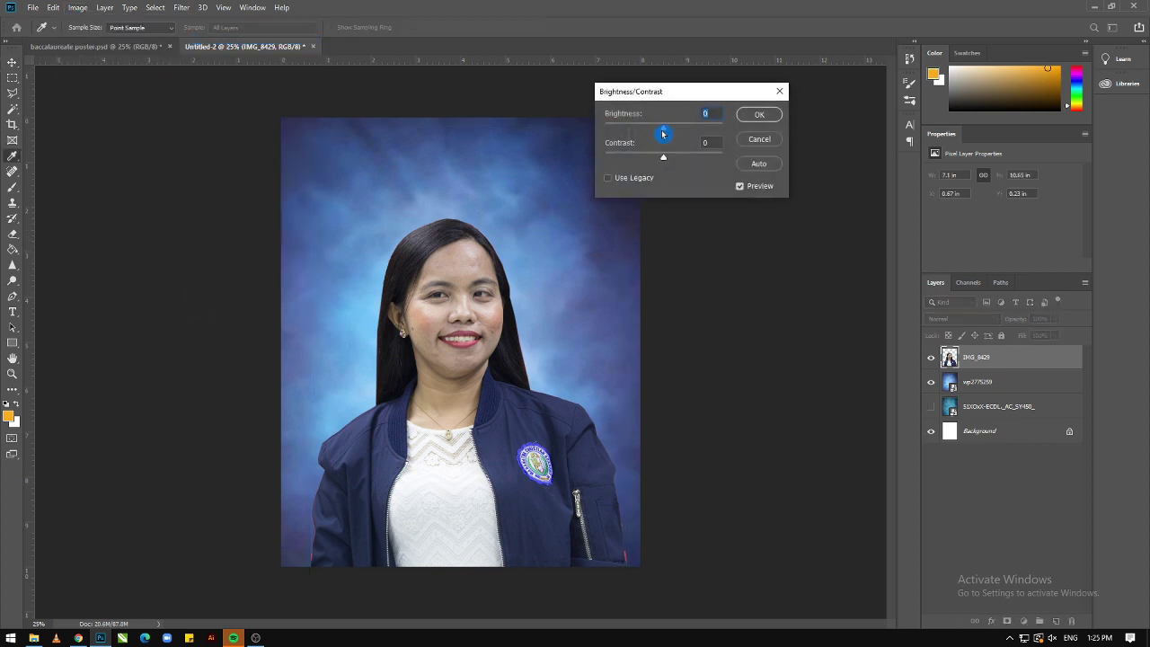
left_click_drag(663, 128, 678, 128)
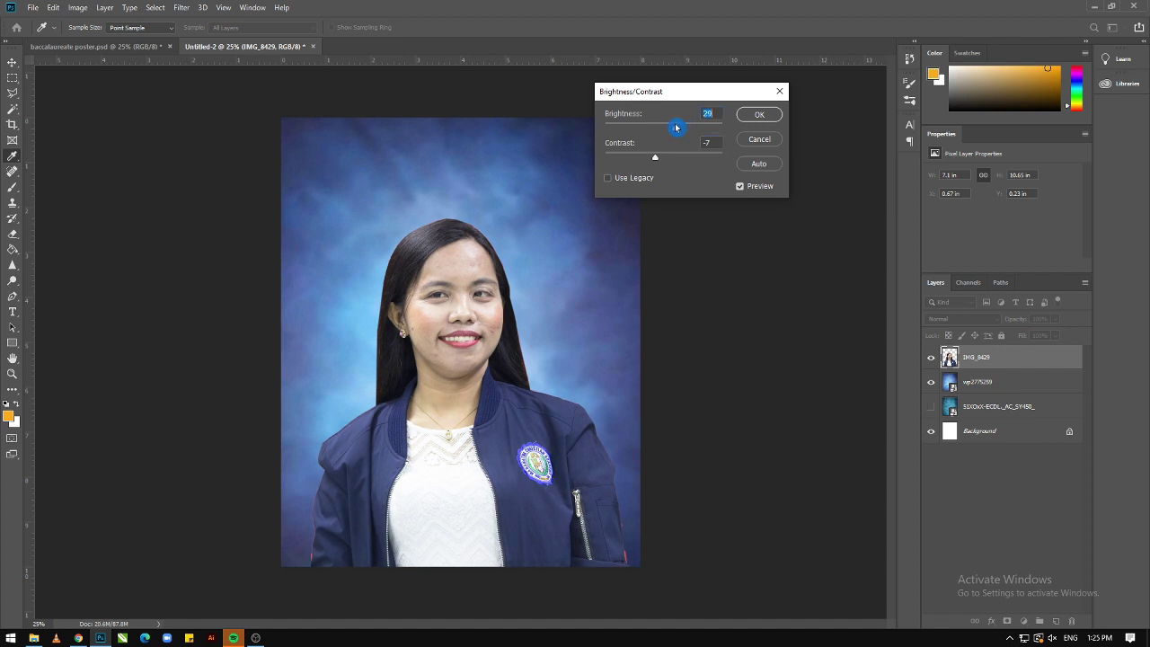
left_click(759, 117)
key("v")
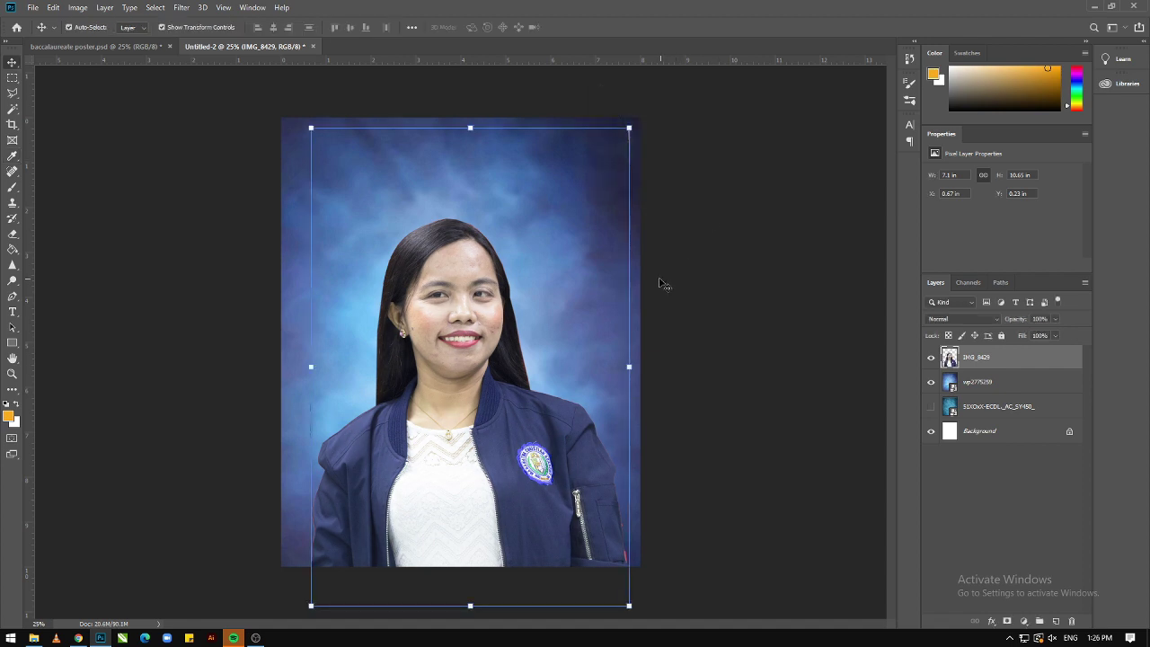
Patch away the blemishes on her cheek, chin and forehead with the Patch Tool
left_click(22, 178)
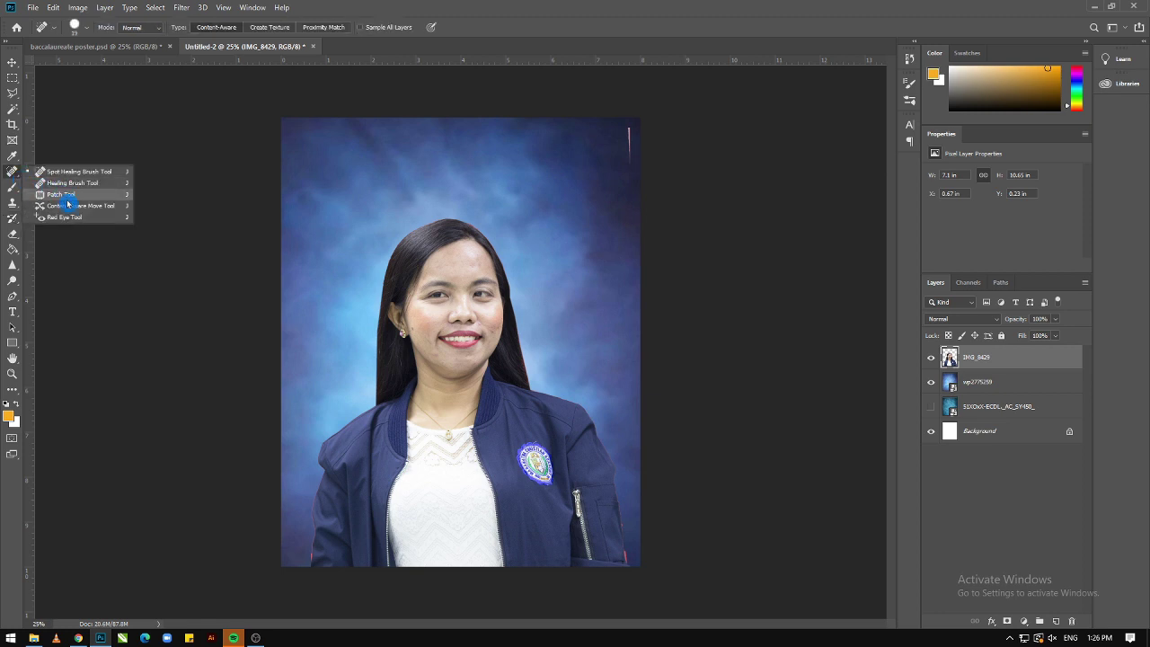
left_click(67, 194)
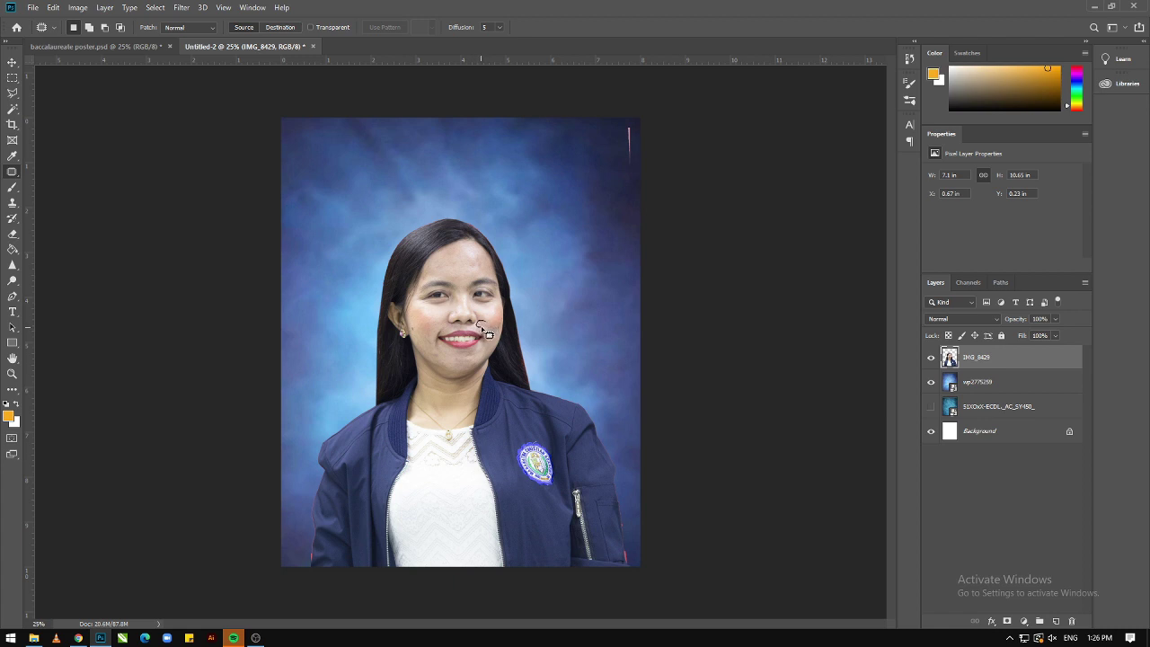
left_click_drag(490, 329, 489, 333)
key("ctrl+d")
left_click_drag(433, 326, 444, 318)
left_click_drag(433, 358, 420, 320)
key("ctrl+d")
left_click_drag(487, 263, 464, 275)
key("ctrl+d")
Place Toga-Student-Tie-Goud over the portrait, scaled to about 7.04 x 6.36 in
left_click(14, 65)
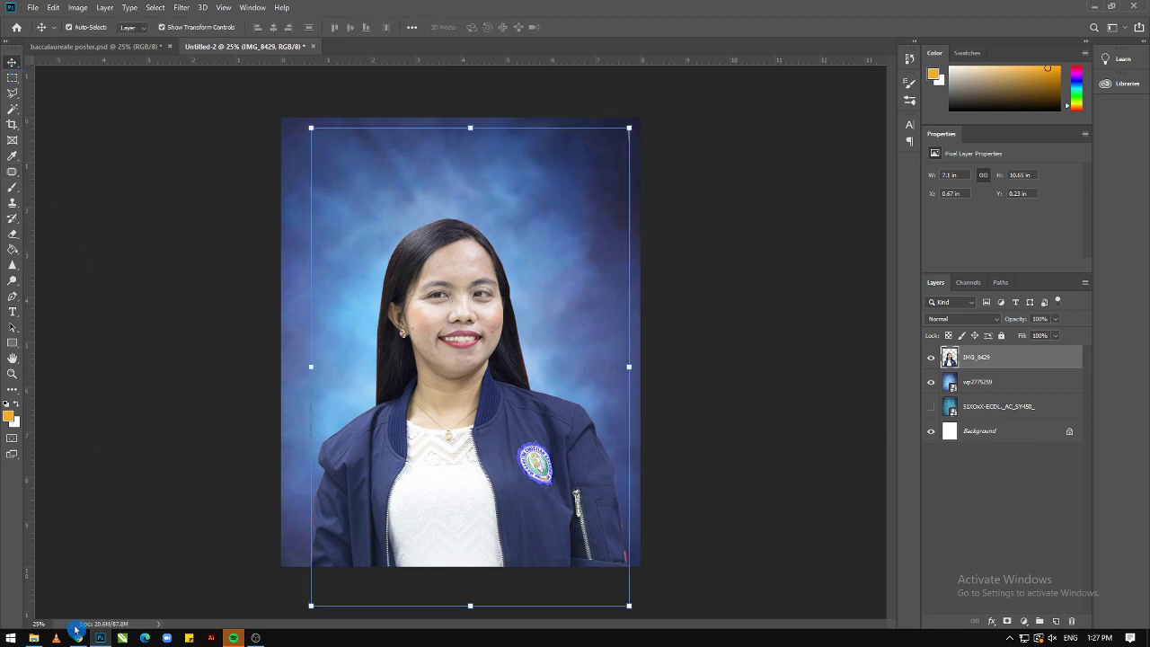
left_click(36, 639)
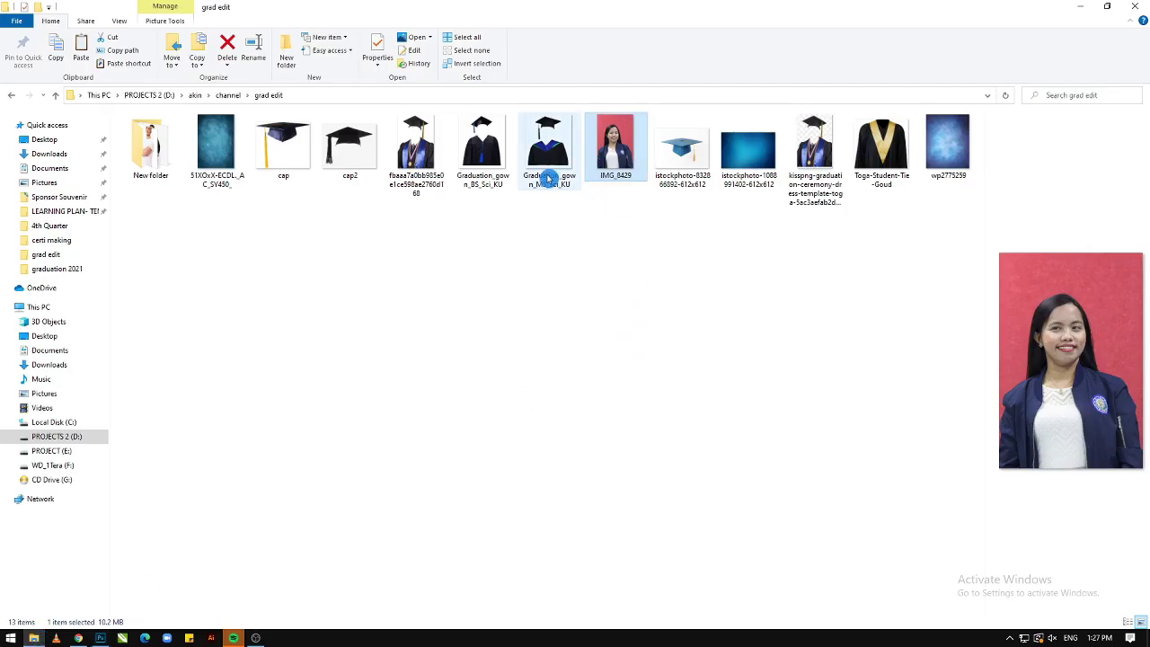
left_click_drag(871, 167, 100, 638)
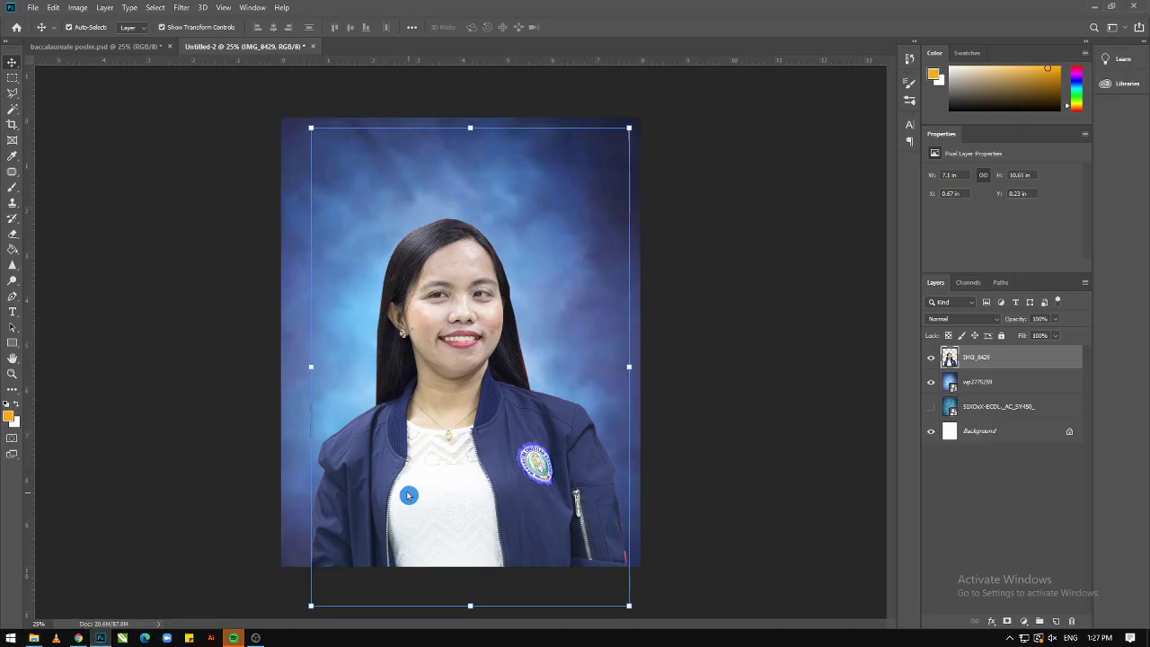
left_click_drag(100, 638, 414, 500)
key("Return")
mouse_move(500, 411)
left_mouse_down()
mouse_move(496, 471)
mouse_move(505, 336)
left_mouse_up()
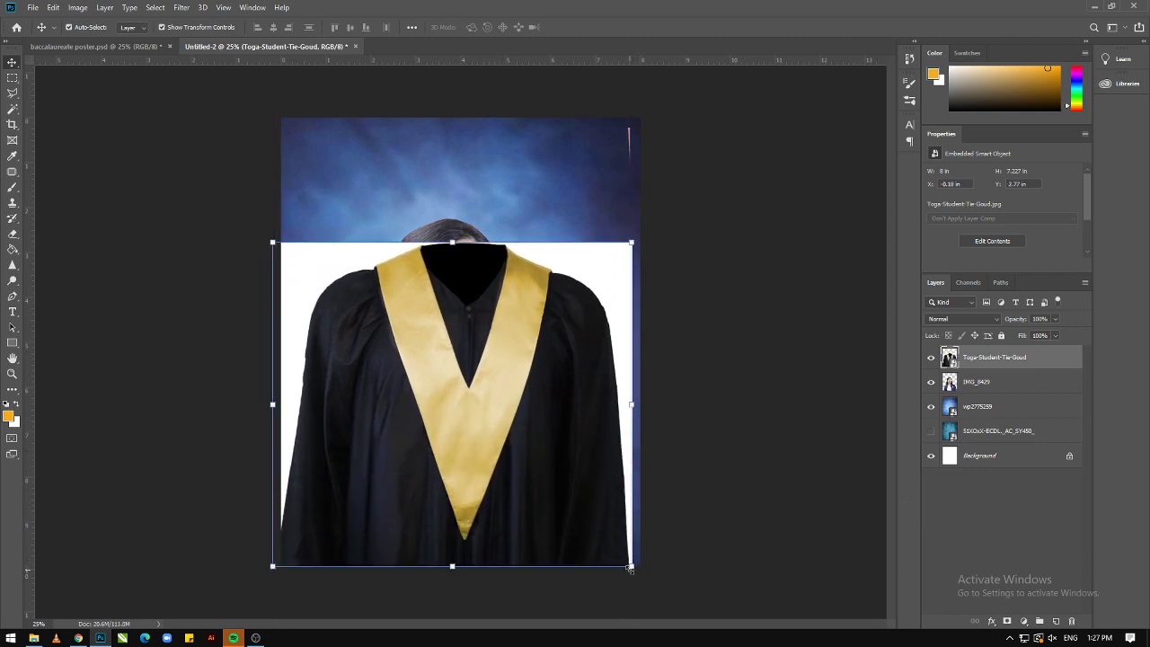
left_click_drag(631, 568, 596, 527)
left_click_drag(511, 450, 534, 449)
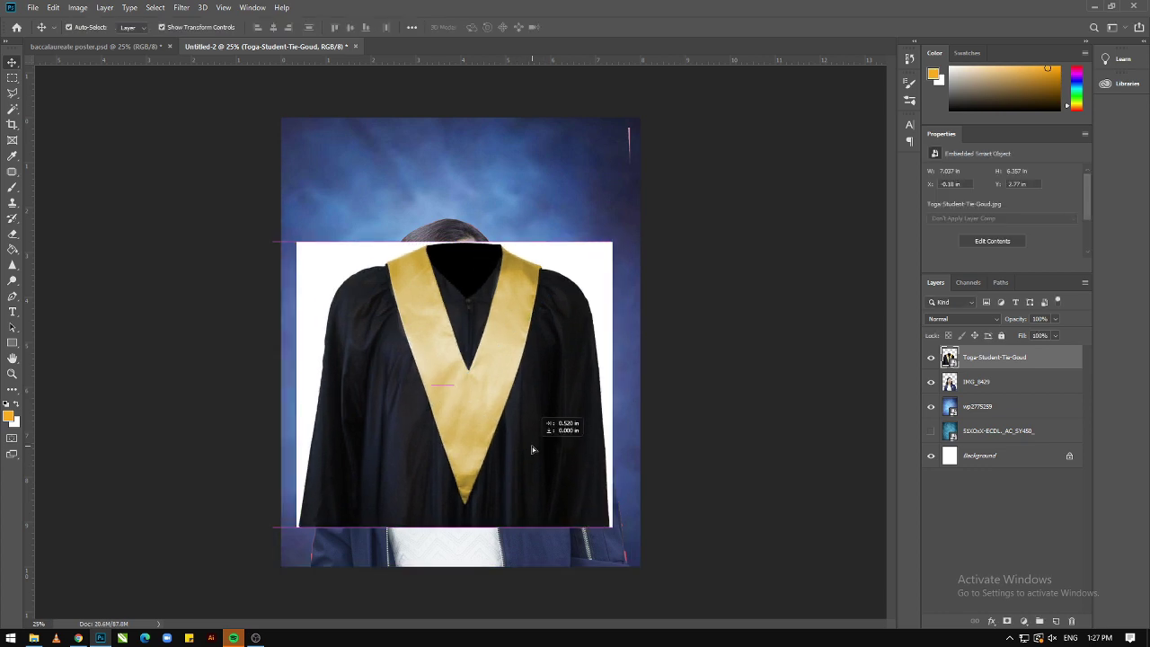
Rasterize the toga layer and delete the white around it with the Magic Wand
right_click(1000, 370)
left_click(933, 337)
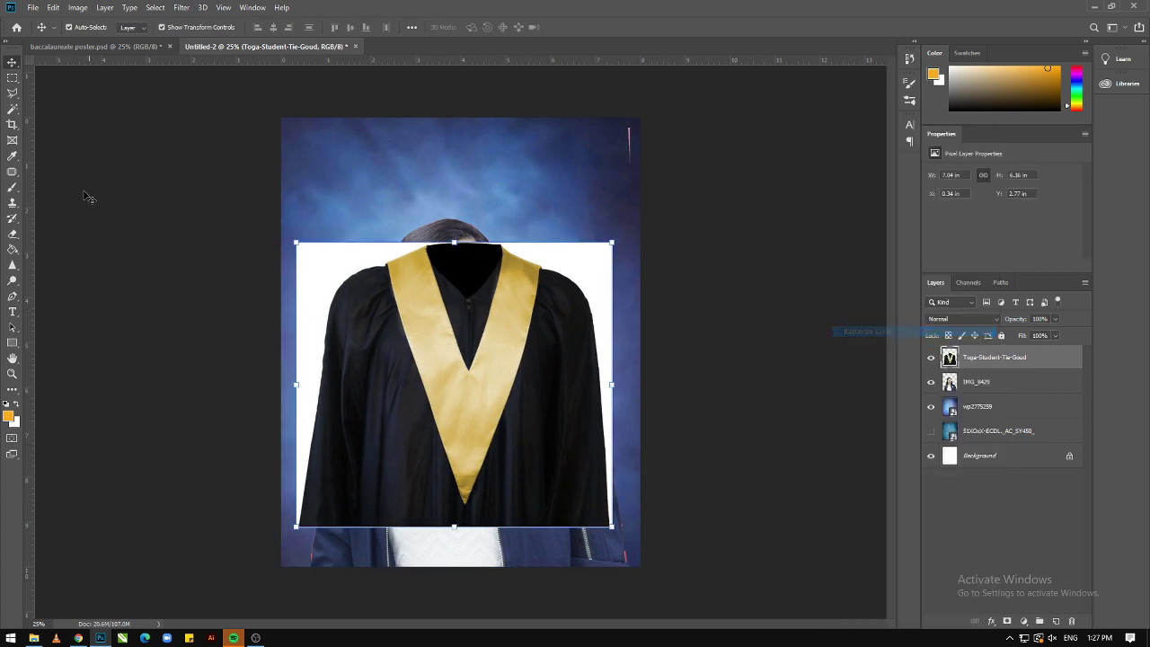
left_click(12, 108)
left_click(573, 258)
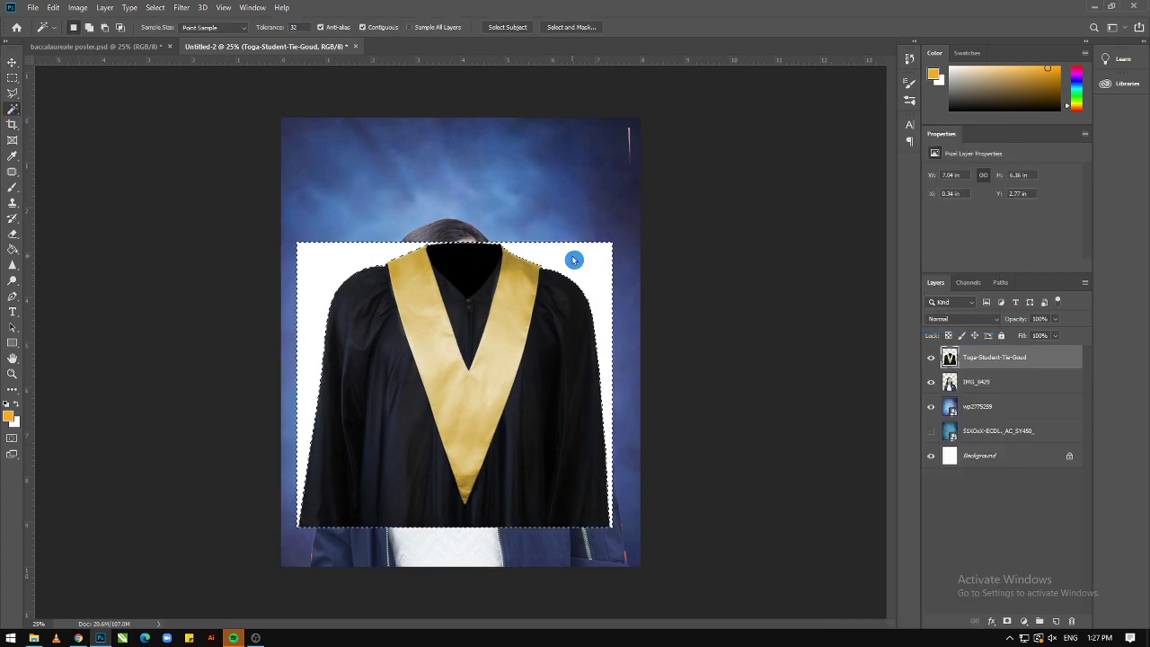
key("Delete")
key("ctrl+d")
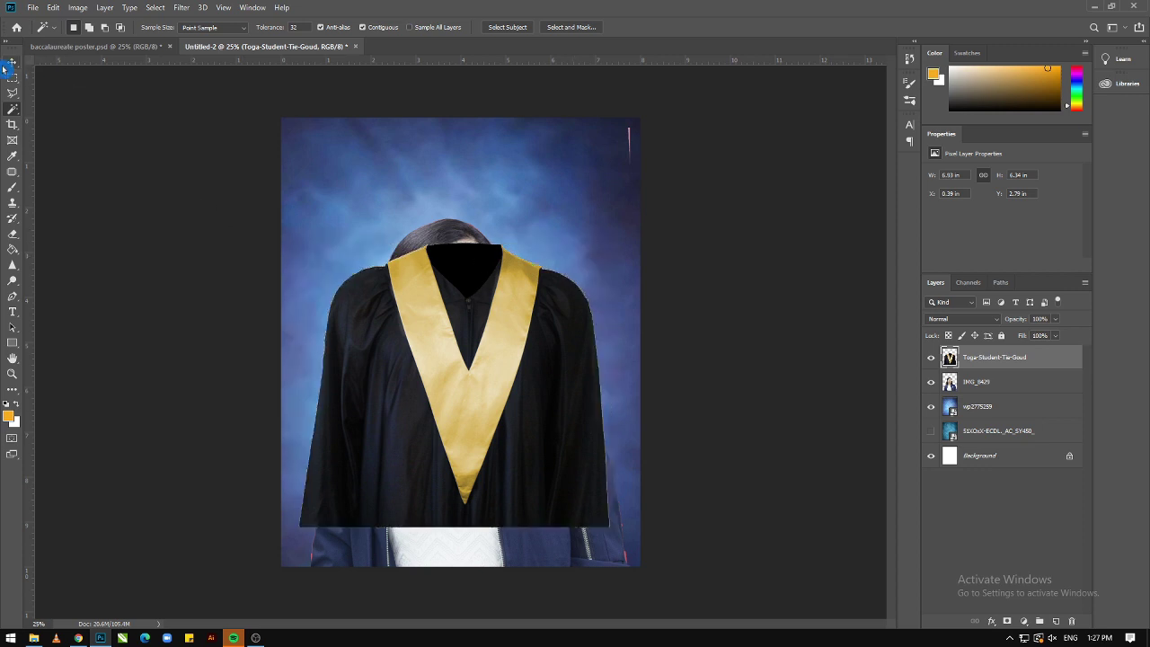
Move the toga below her face and raise the portrait so her face shows
left_click(13, 61)
left_click_drag(458, 335, 465, 402)
left_click_drag(456, 270, 455, 212)
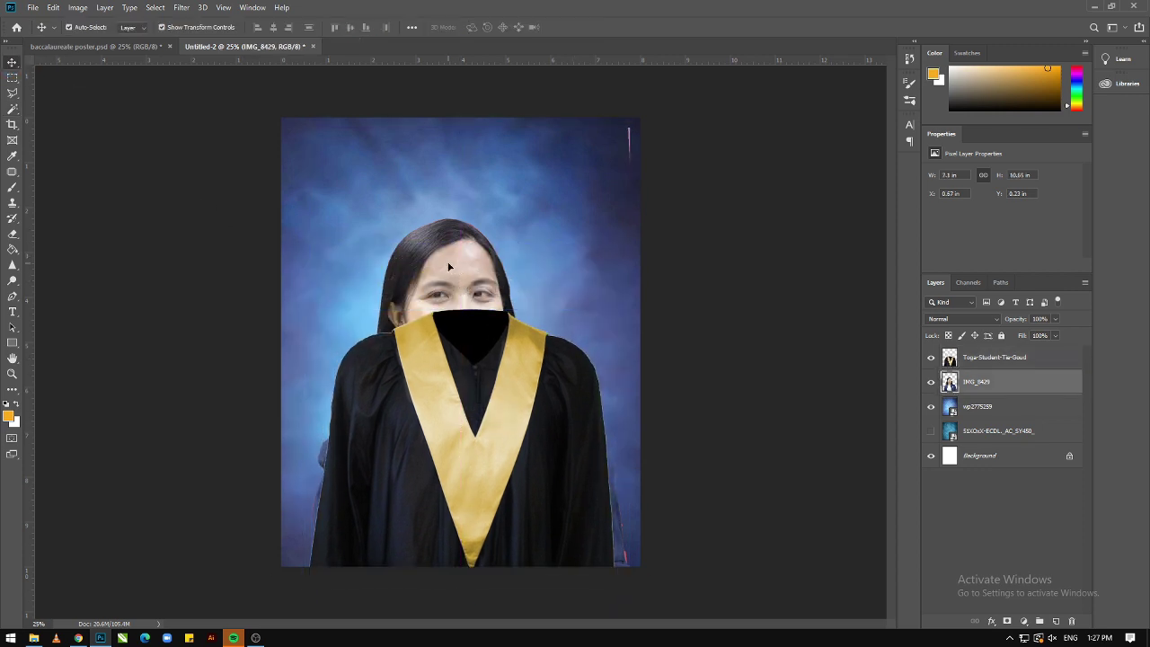
left_click(552, 445)
left_click_drag(552, 445, 542, 460)
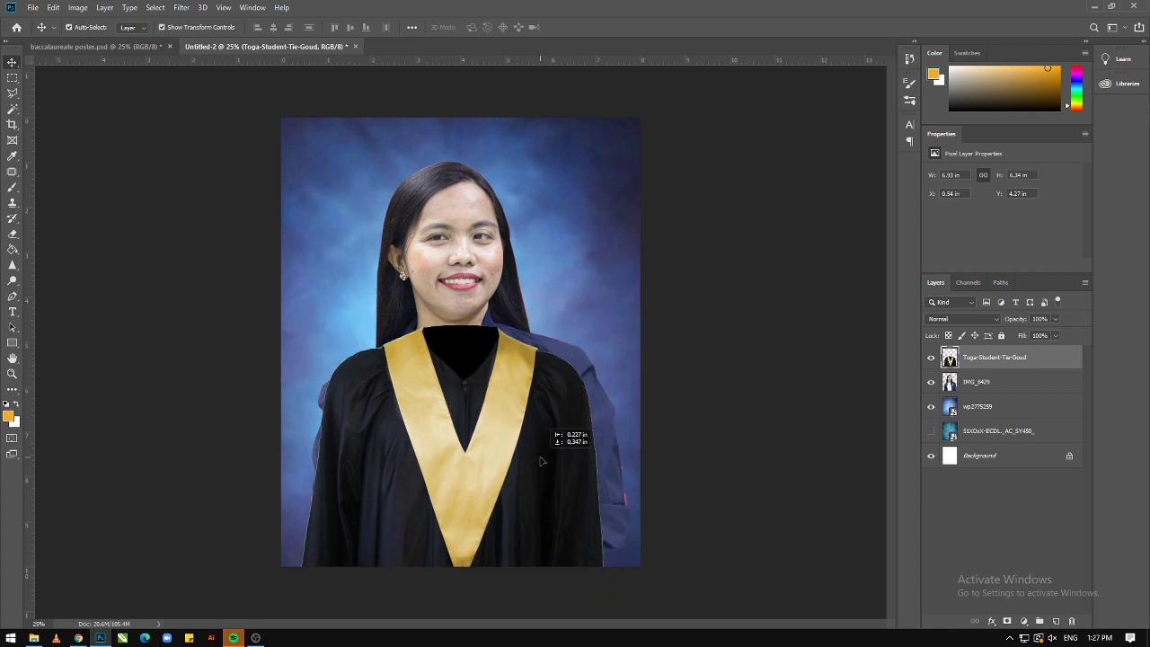
Enlarge the toga to about 7.95 x 7.46 in, rotate slightly, and set 93% opacity
left_click_drag(607, 323, 629, 303)
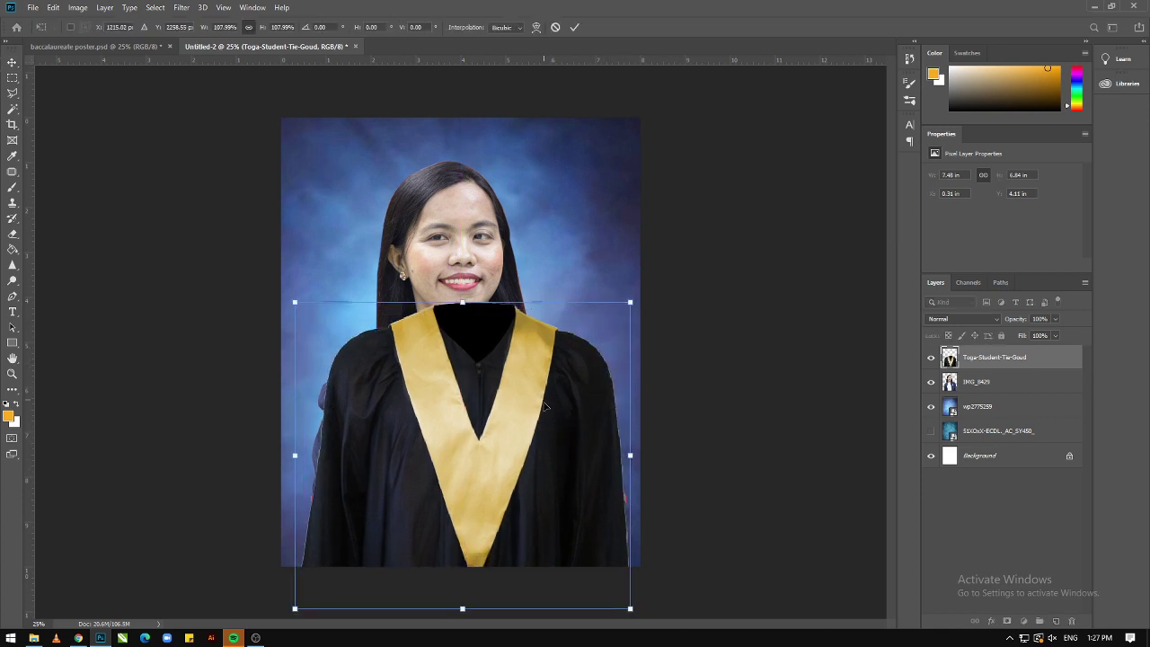
left_click_drag(295, 303, 278, 303)
left_click_drag(537, 314, 539, 329)
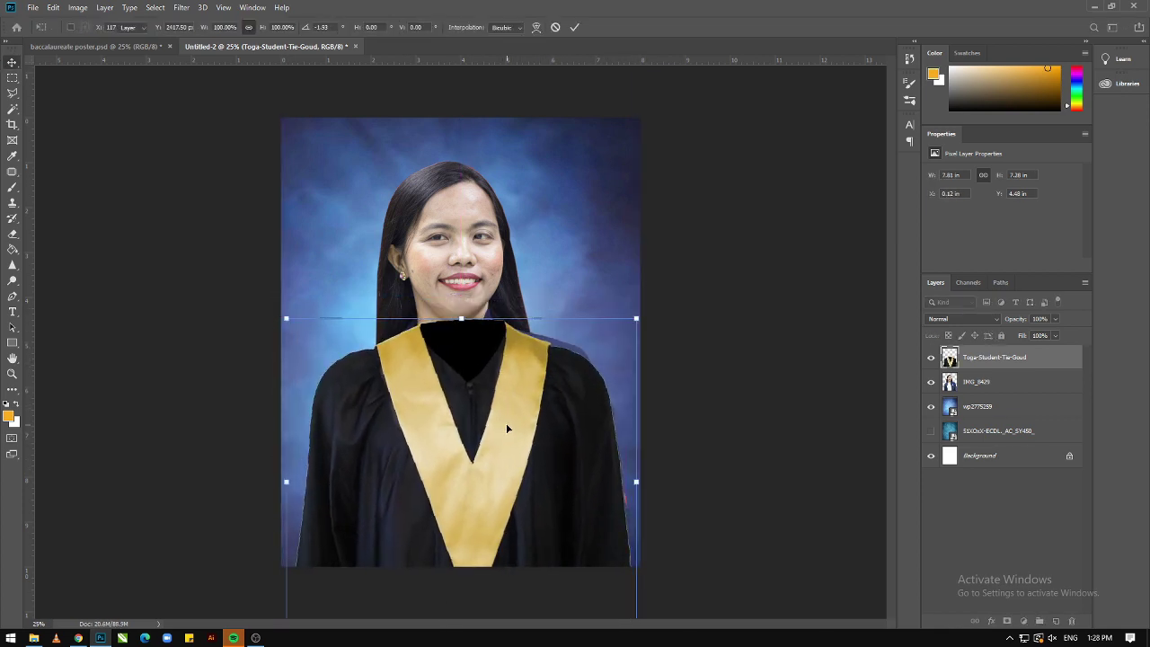
left_click_drag(644, 315, 645, 306)
key("Return")
left_click_drag(530, 413, 527, 403)
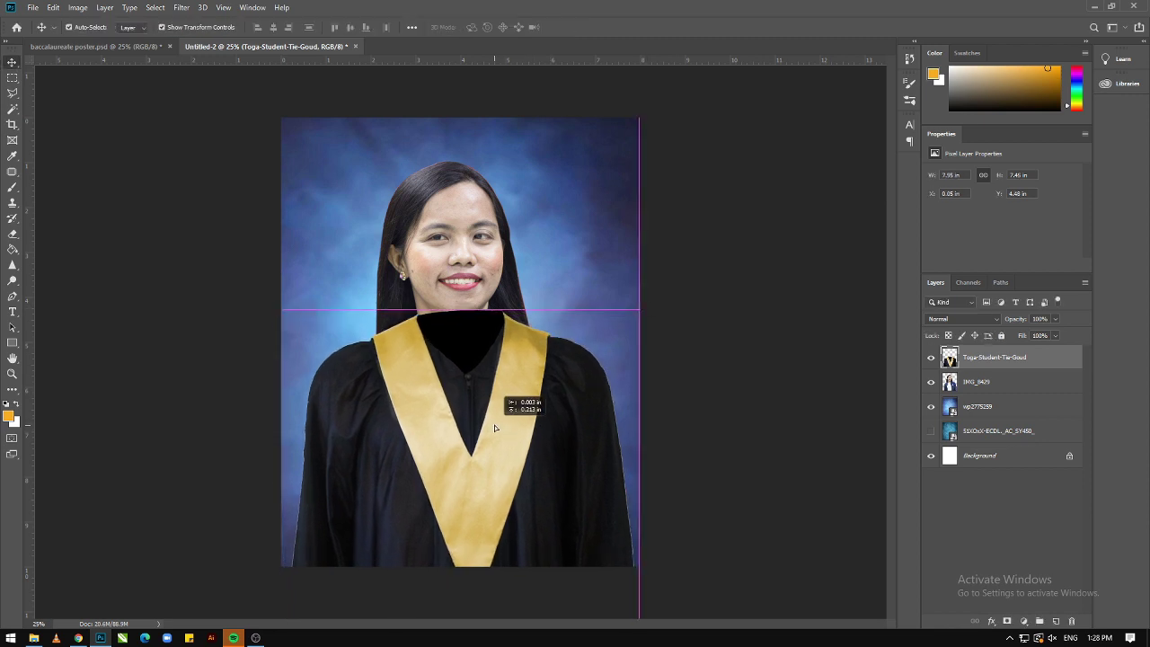
left_click_drag(1078, 333, 1075, 334)
left_click(526, 386)
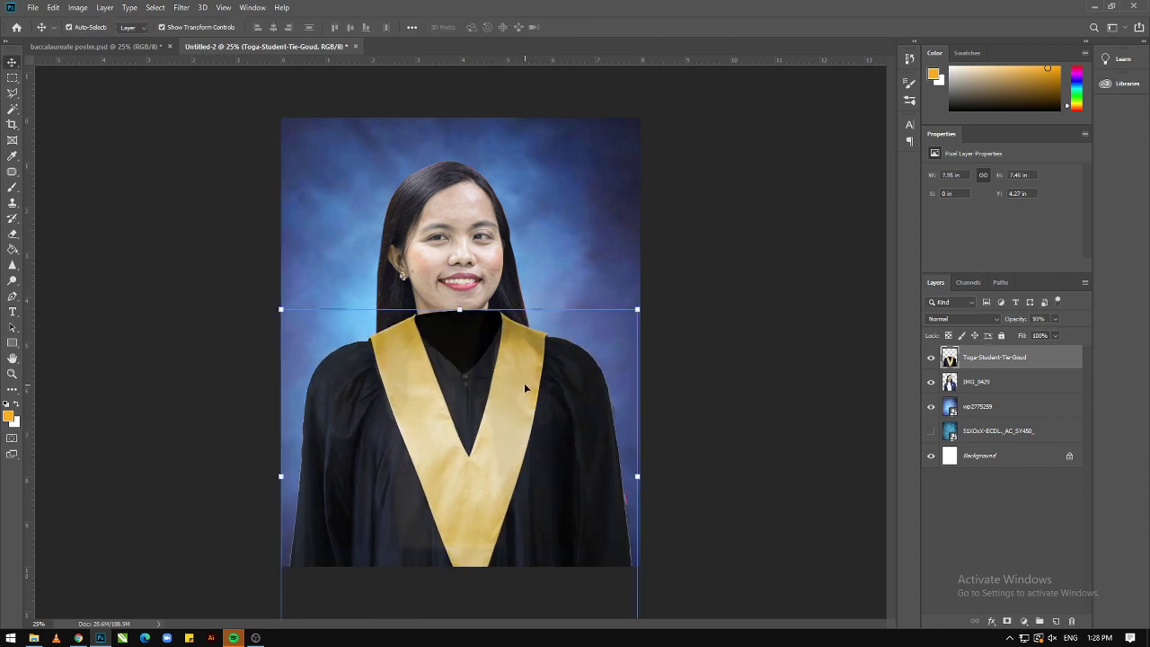
Lasso and delete the gown's black collar patch, then shift the gown left
key("l")
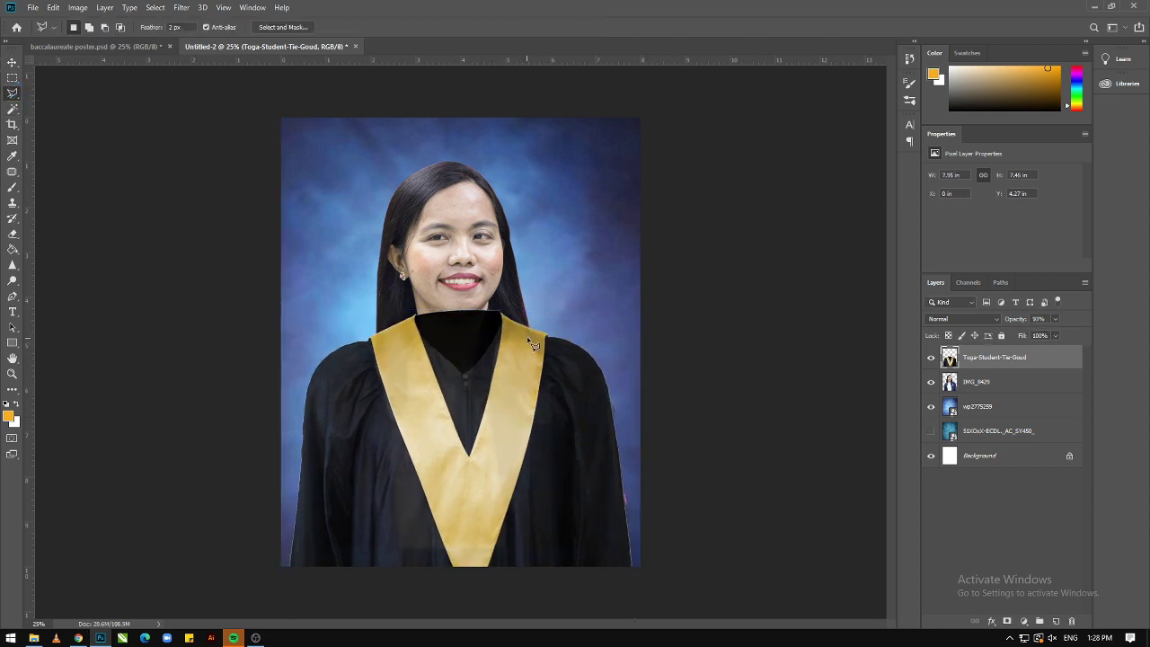
left_click_drag(524, 299, 505, 315)
mouse_move(506, 329)
left_mouse_down()
mouse_move(473, 383)
mouse_move(420, 329)
mouse_move(499, 299)
mouse_move(530, 313)
left_mouse_up()
key("Delete")
key("ctrl+d")
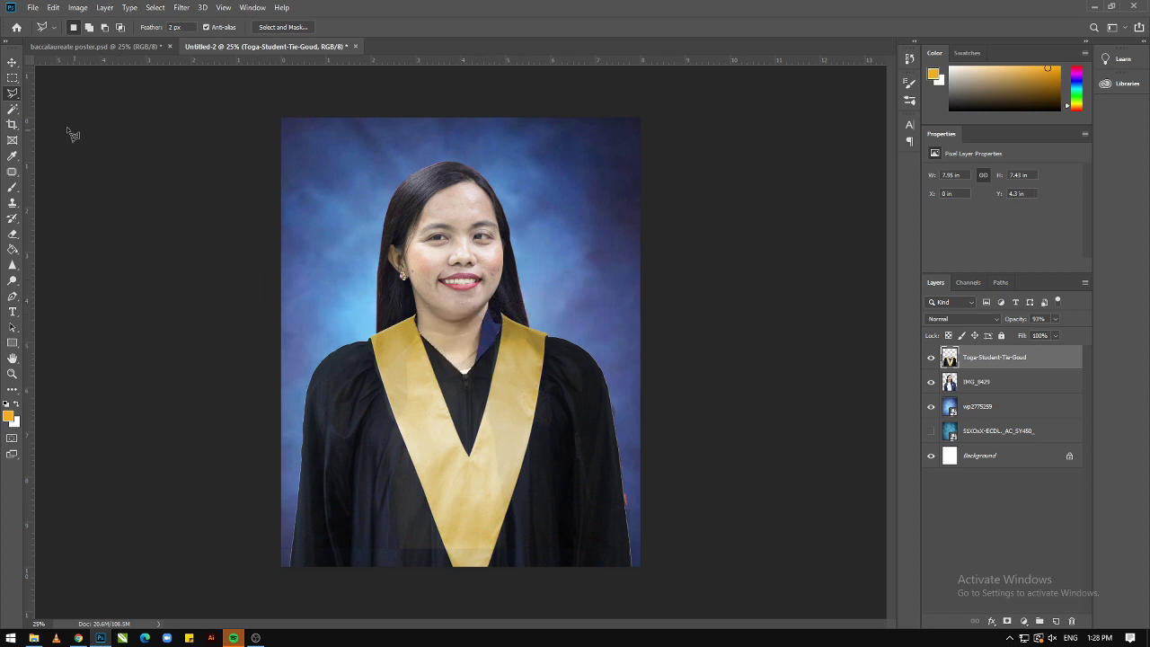
left_click(13, 62)
left_click_drag(490, 441, 495, 447)
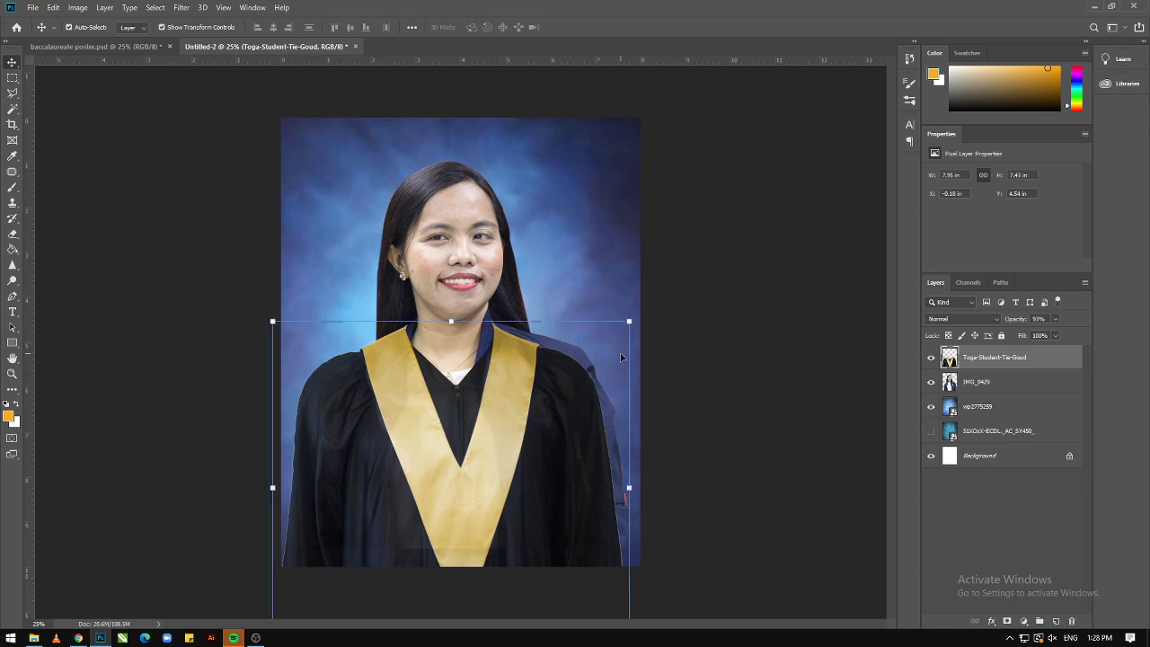
Widen the gown slightly, nudge the portrait left, and outline the jacket edge at her right shoulder
left_click_drag(630, 321, 634, 319)
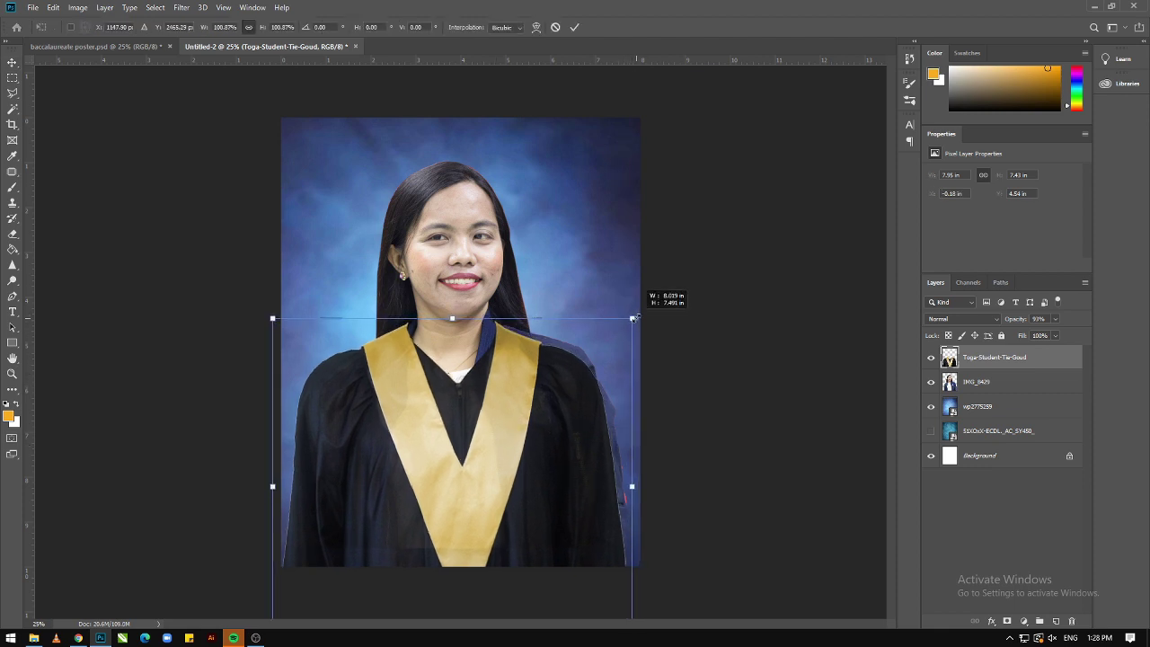
left_click_drag(526, 463, 527, 462)
left_click(650, 380)
mouse_move(496, 258)
left_mouse_down()
mouse_move(501, 239)
mouse_move(486, 264)
left_mouse_up()
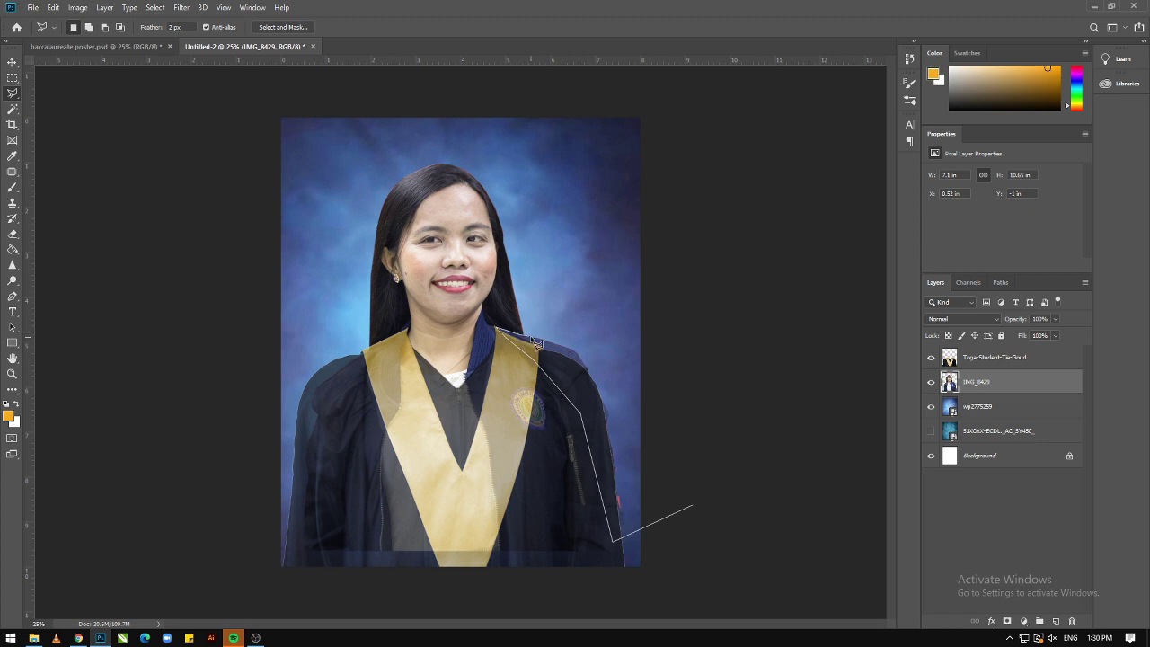
left_click(675, 532)
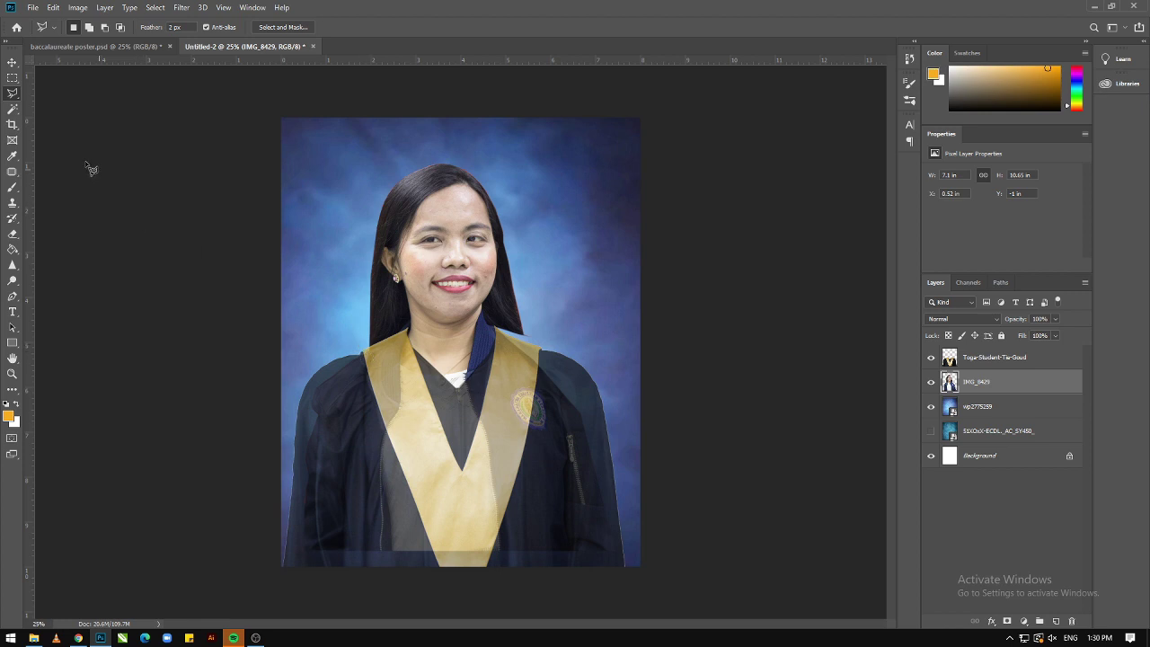
left_click(12, 62)
Raise the toga layer's opacity to 97% so it covers her shoulders
left_click(1033, 360)
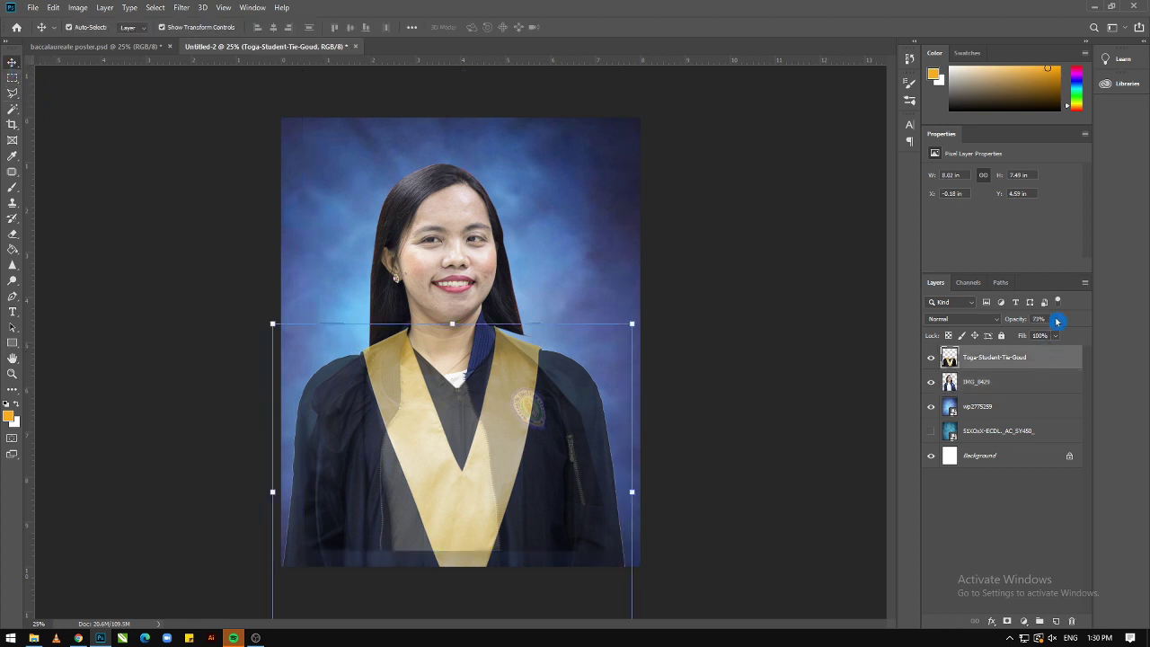
left_click(1056, 319)
left_click_drag(1054, 333, 1069, 334)
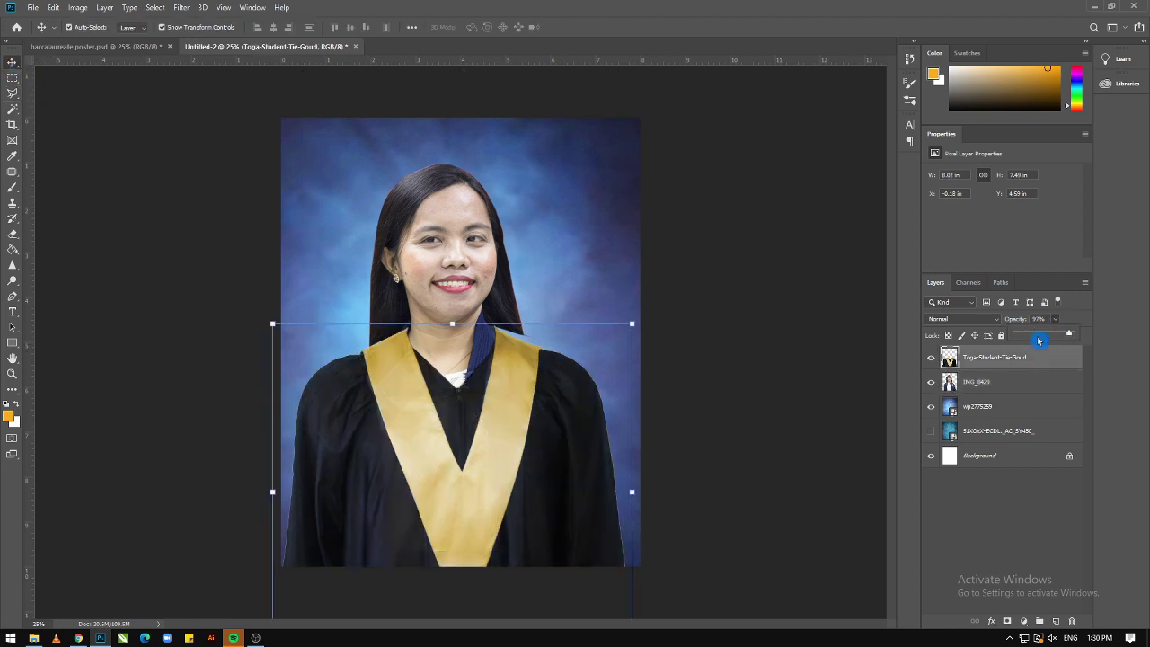
left_click(777, 364)
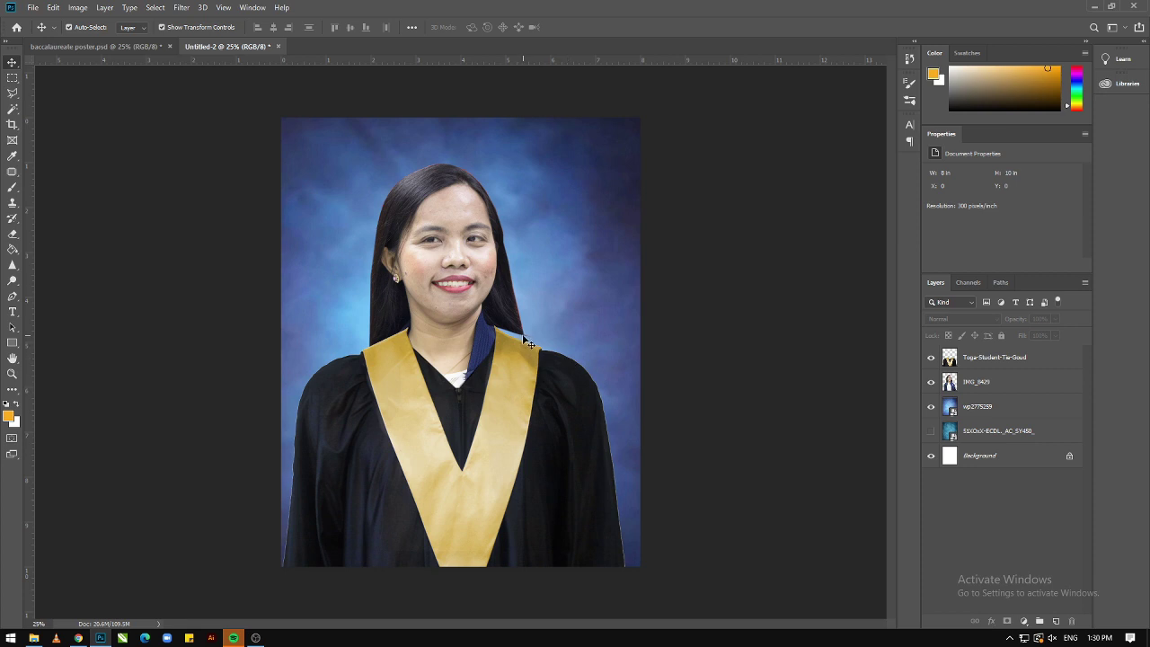
Check the gown on the canvas, then pick the Clone Stamp tool
left_click(530, 370)
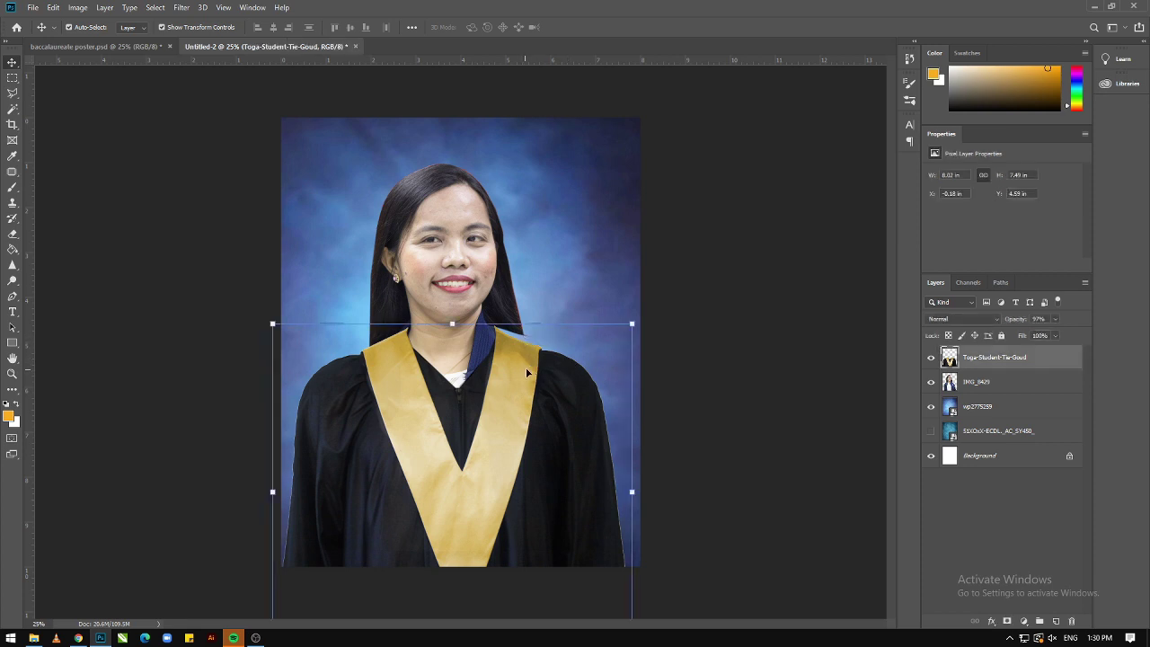
left_click(748, 311)
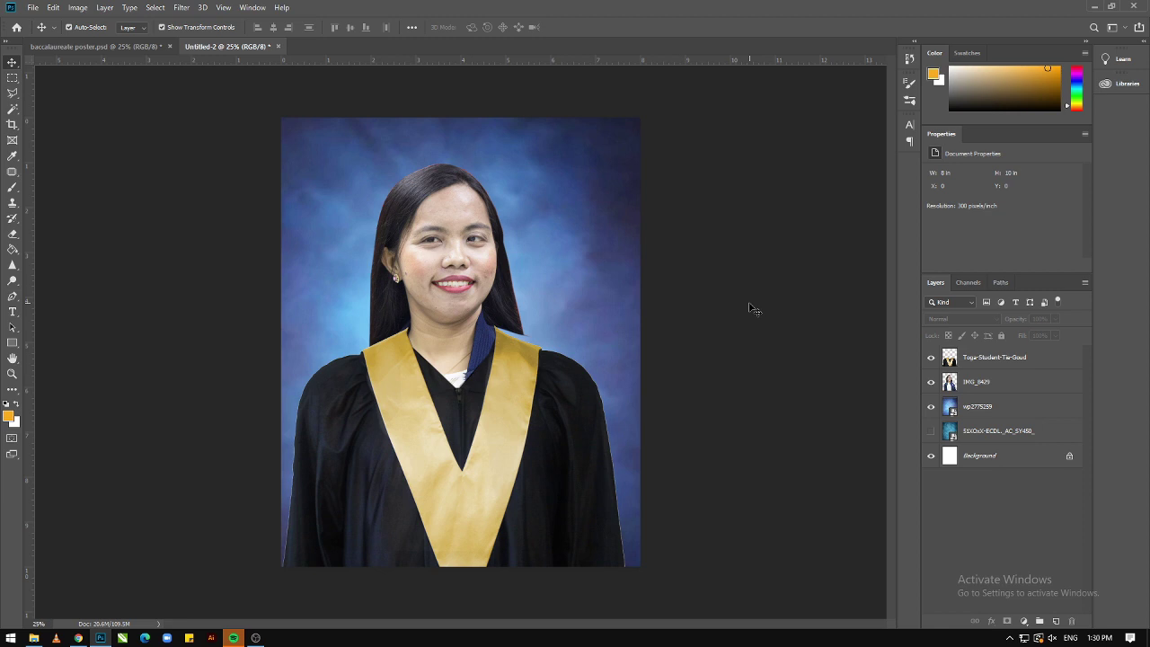
left_click(13, 202)
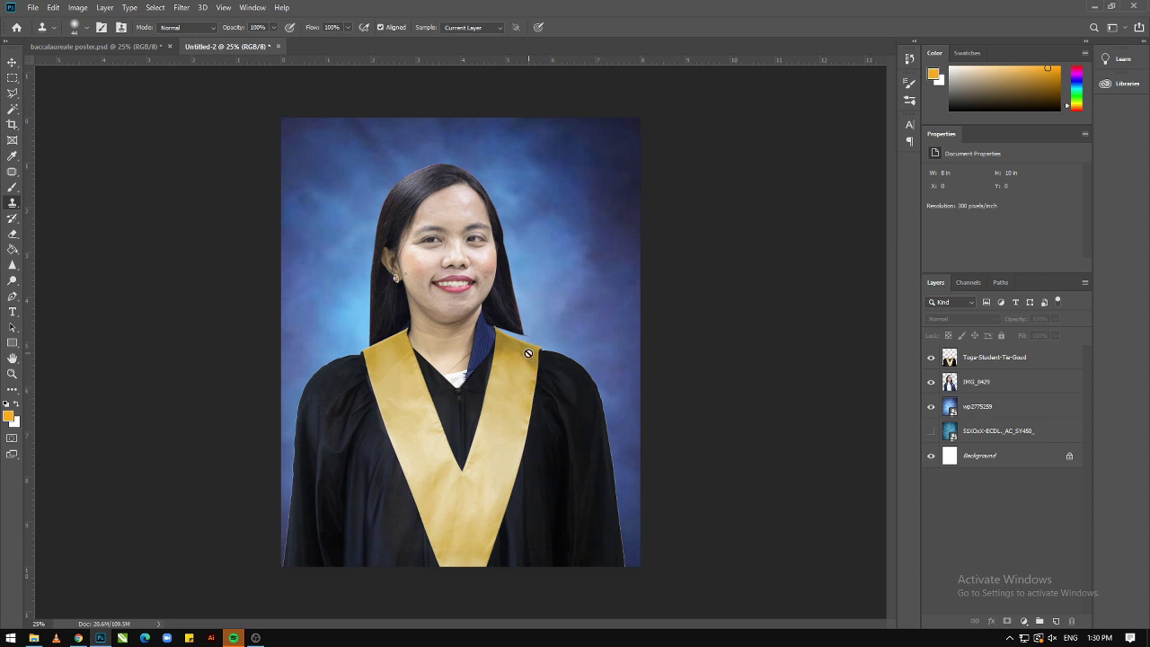
left_click(1009, 386)
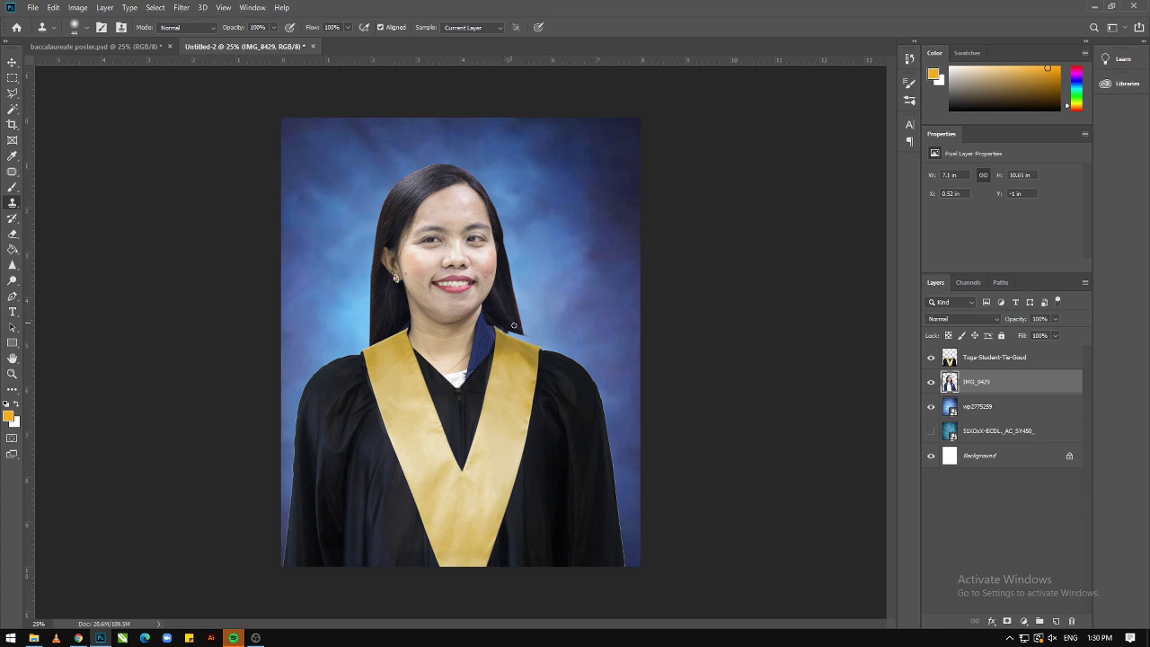
left_click_drag(516, 335, 503, 319)
left_click(13, 93)
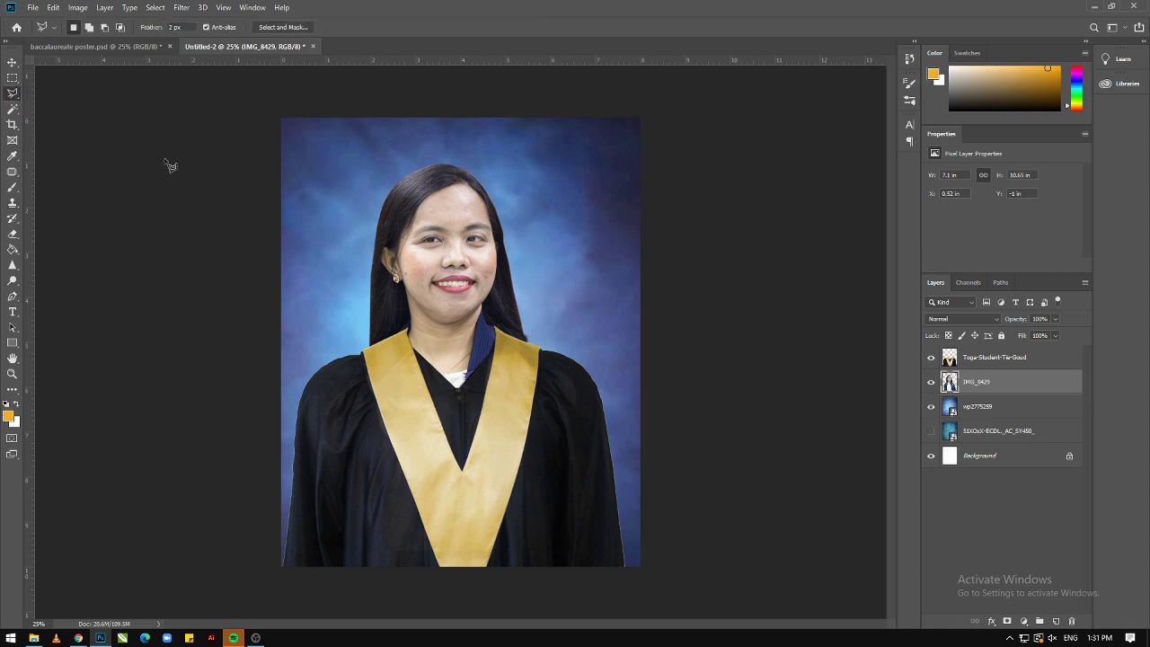
left_click(708, 377)
left_click(523, 323)
left_click(667, 325)
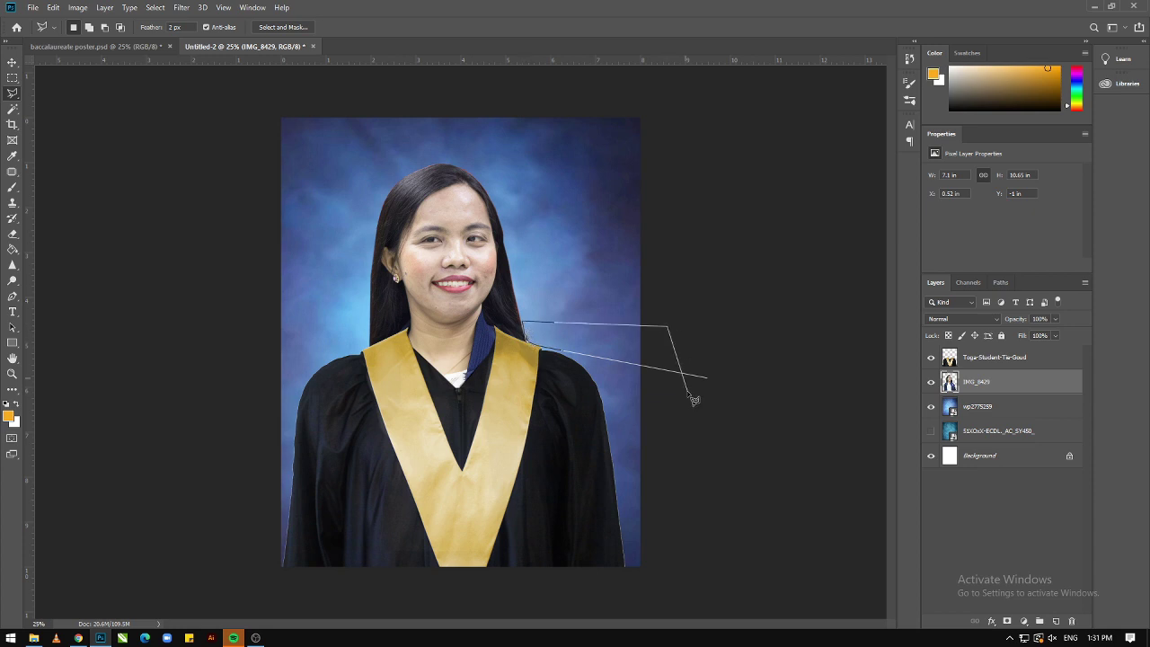
double_click(683, 372)
key("ctrl+d")
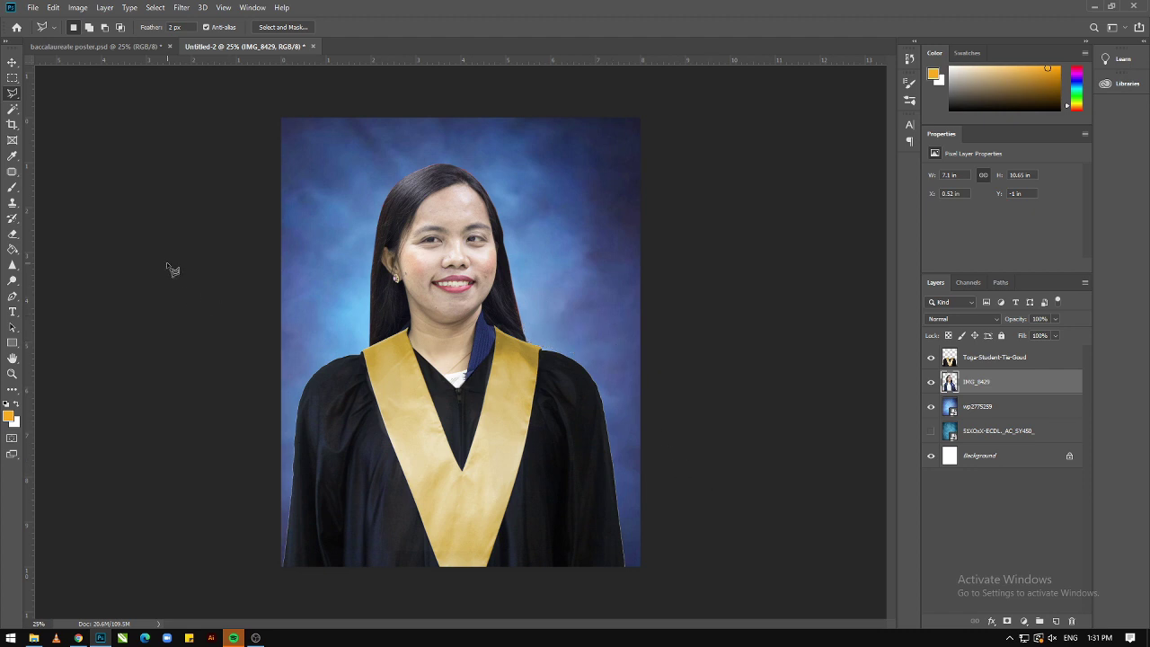
left_click(8, 63)
Enlarge the IMG_8429 and Toga-Student-Tie-Goud layers together and move them lower
left_click(719, 345)
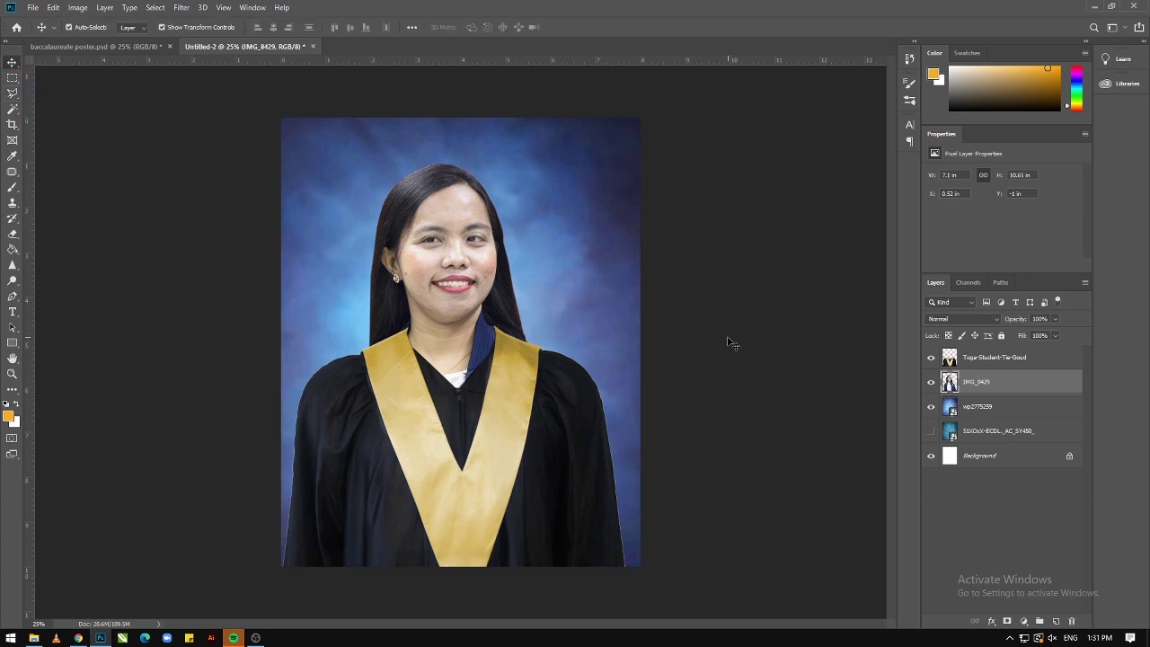
left_click(443, 252)
left_click(1011, 358, "ctrl")
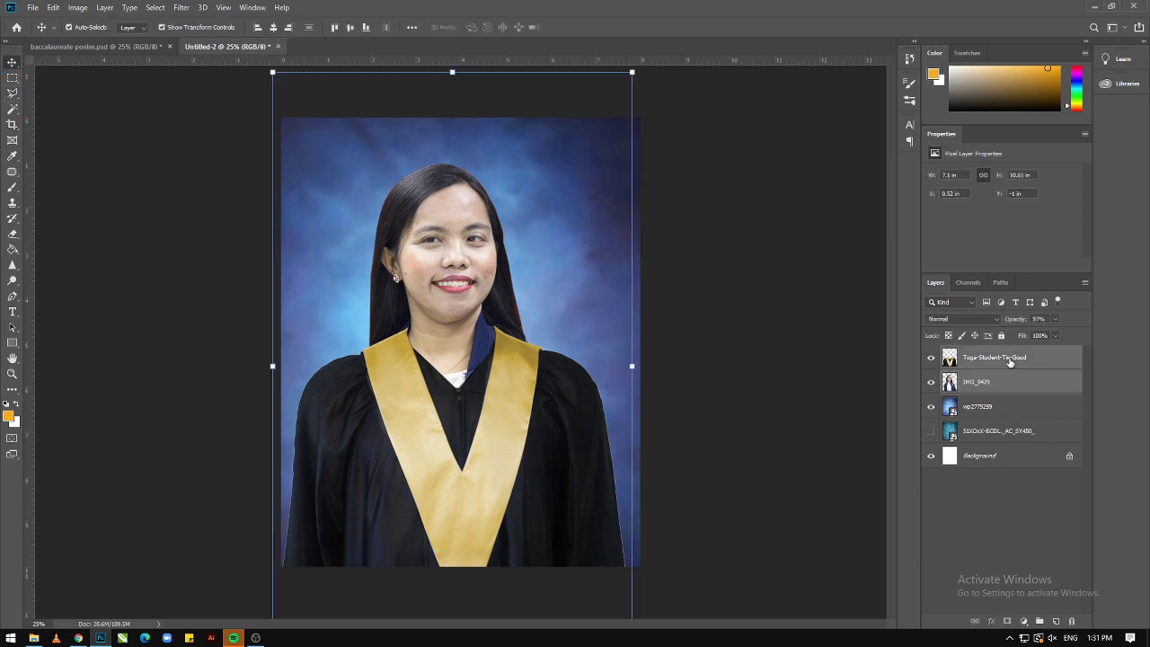
mouse_move(550, 426)
left_mouse_down()
mouse_move(537, 459)
mouse_move(543, 402)
left_mouse_up()
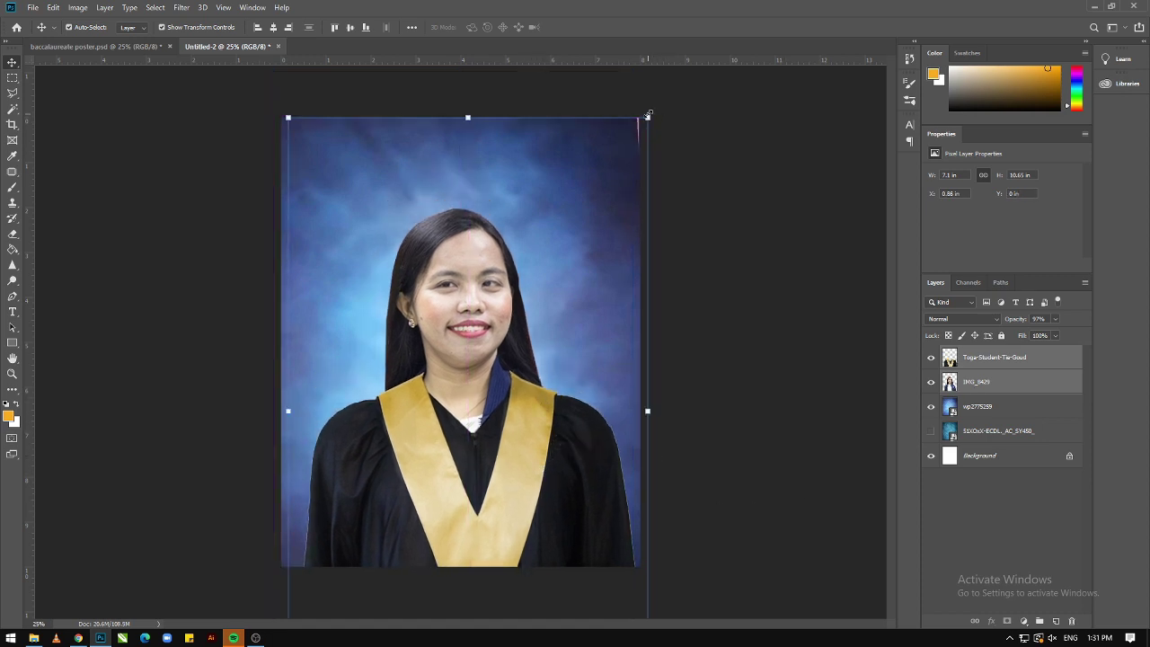
left_click_drag(648, 115, 663, 93)
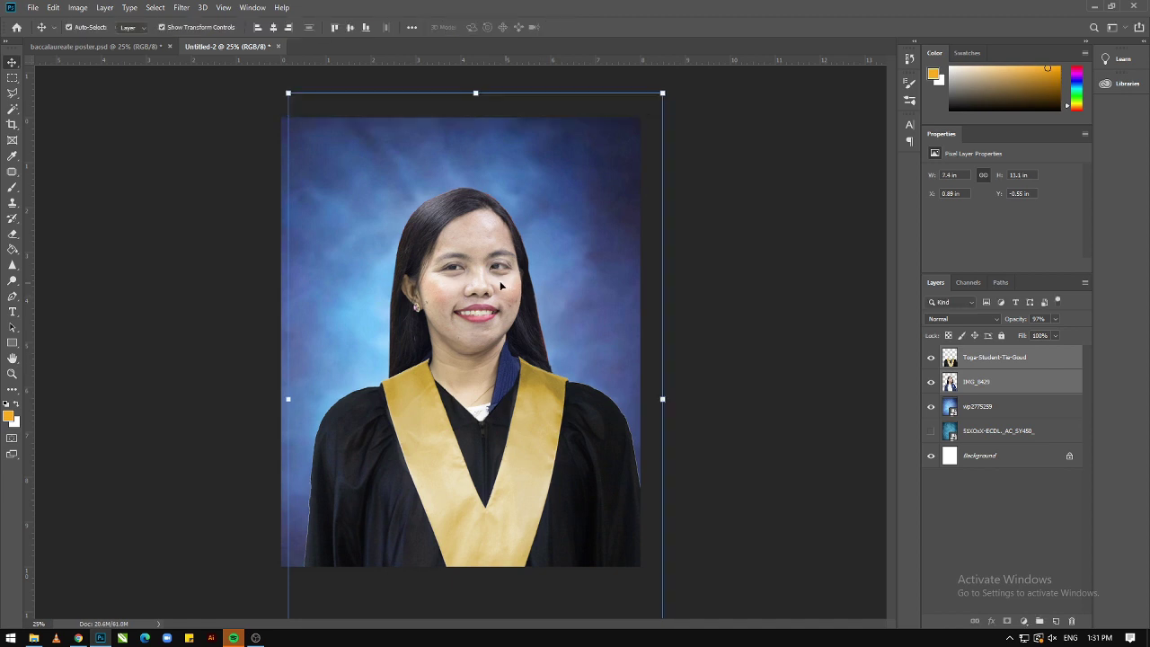
left_click_drag(502, 286, 490, 305)
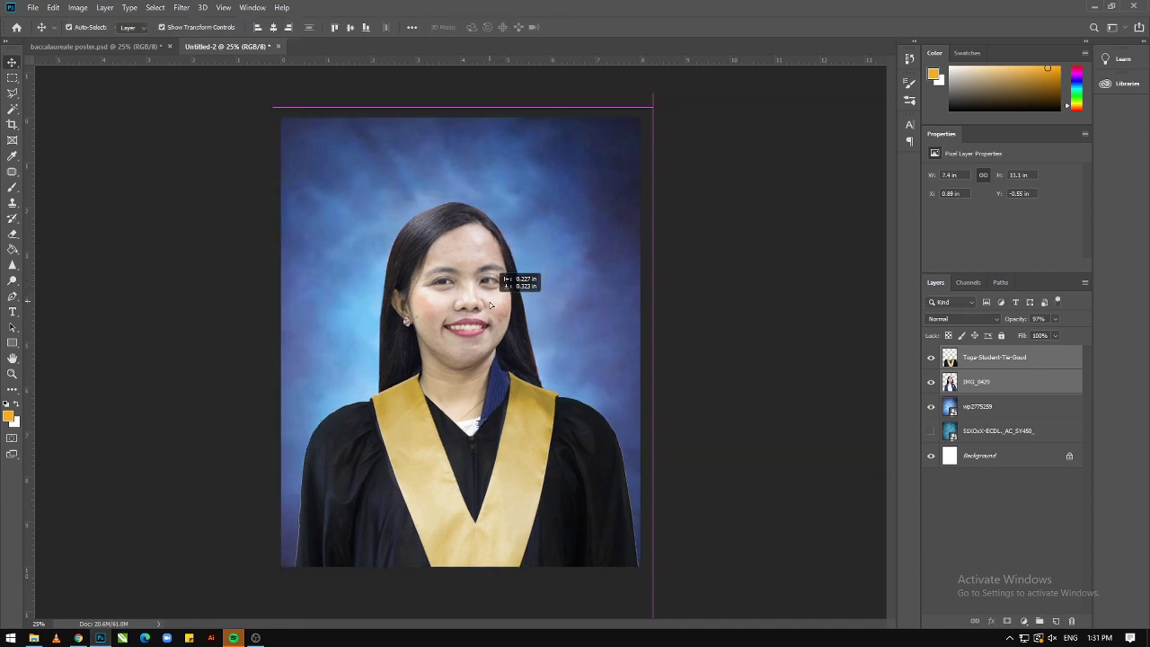
left_click(760, 275)
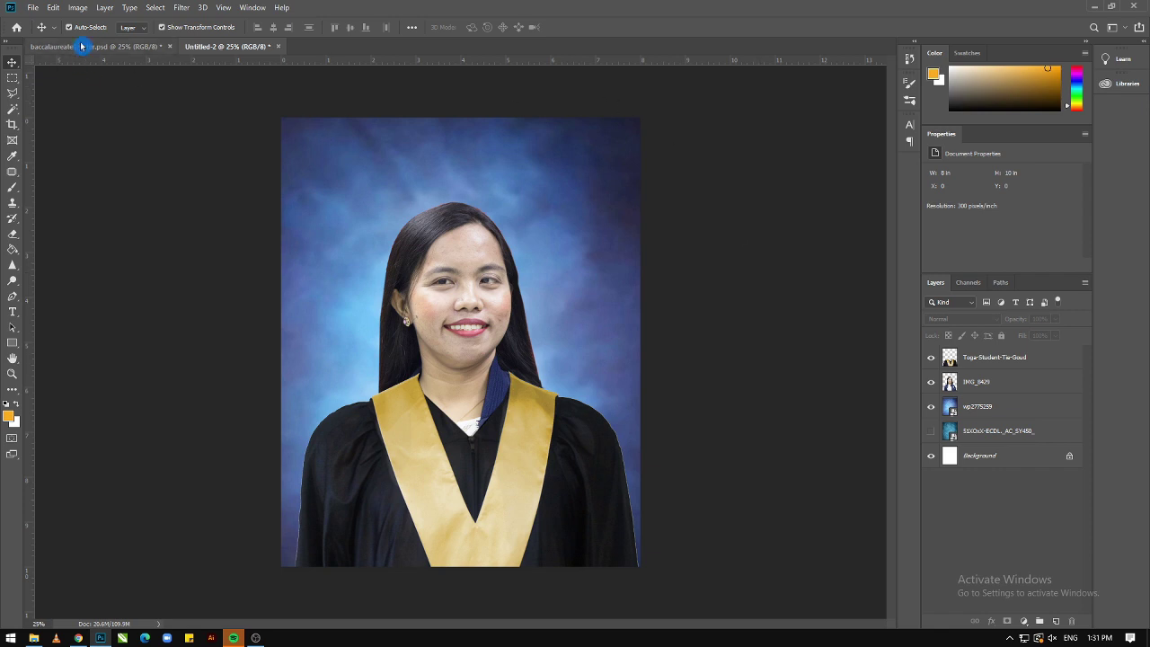
Drag the cap2 mortarboard image from File Explorer onto the canvas
left_click(33, 638)
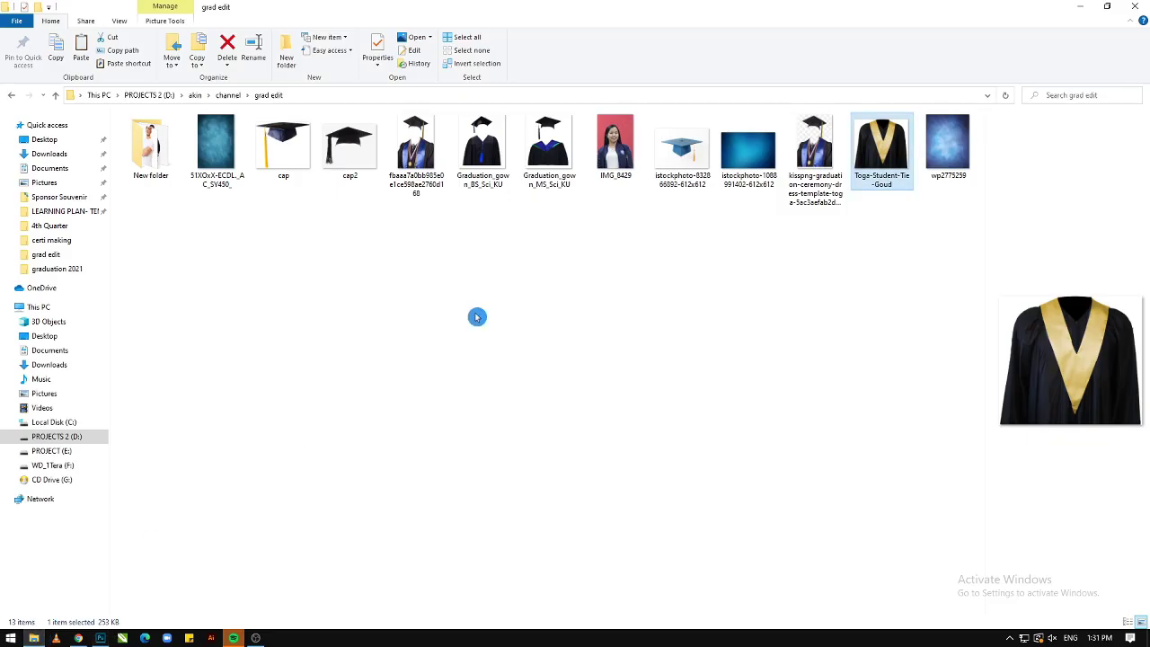
left_click(548, 162)
left_click(355, 160)
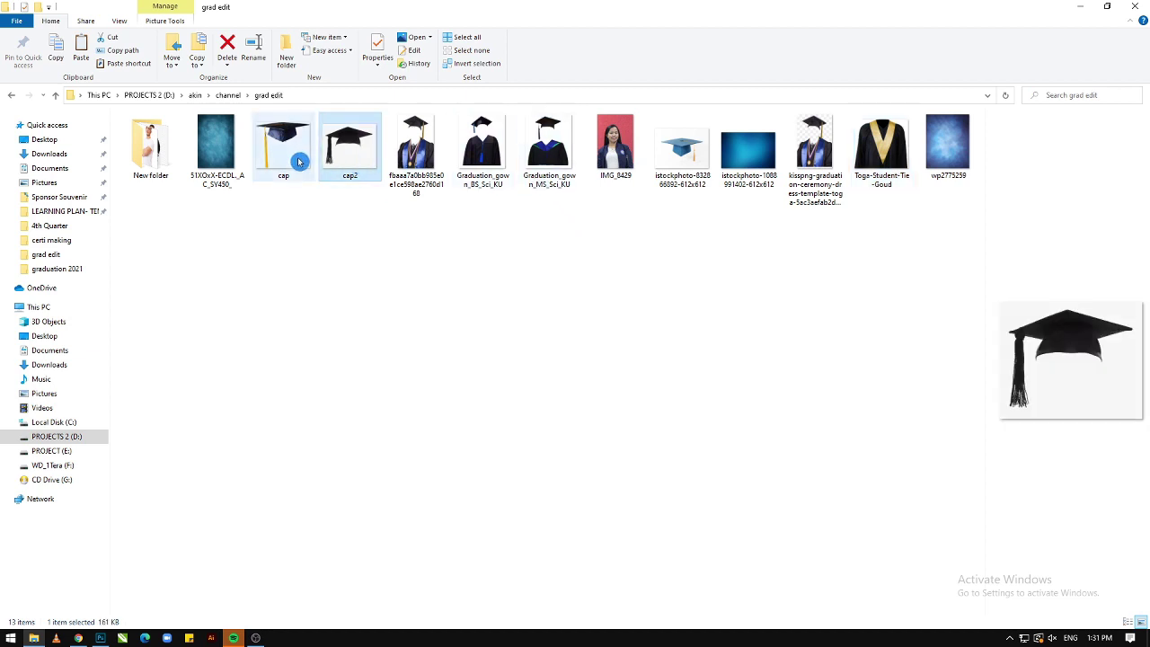
left_click(284, 152)
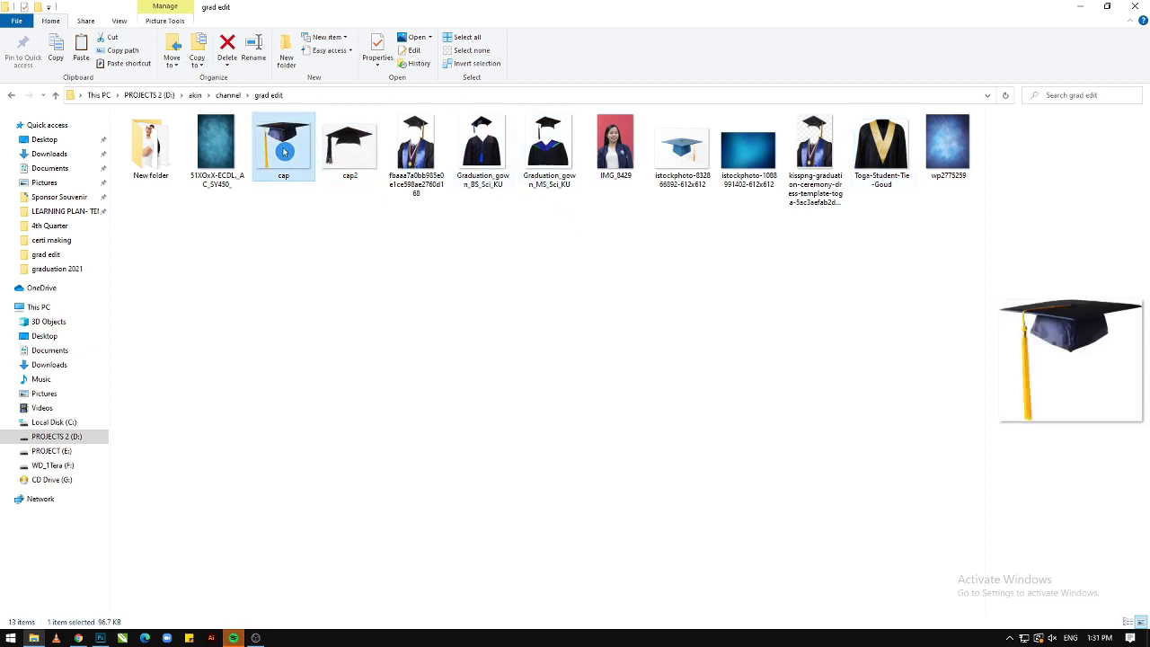
left_click_drag(349, 145, 474, 333)
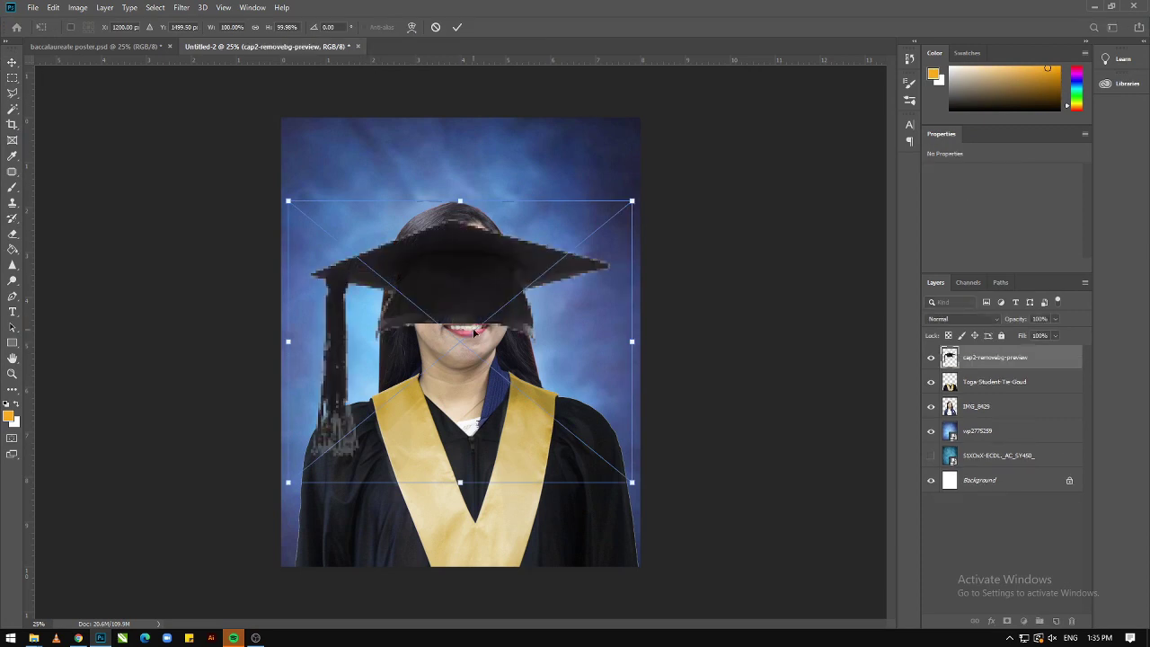
Commit the placed cap2 image, then shrink it and move it onto the woman's head
double_click(476, 324)
left_click_drag(475, 323, 463, 212)
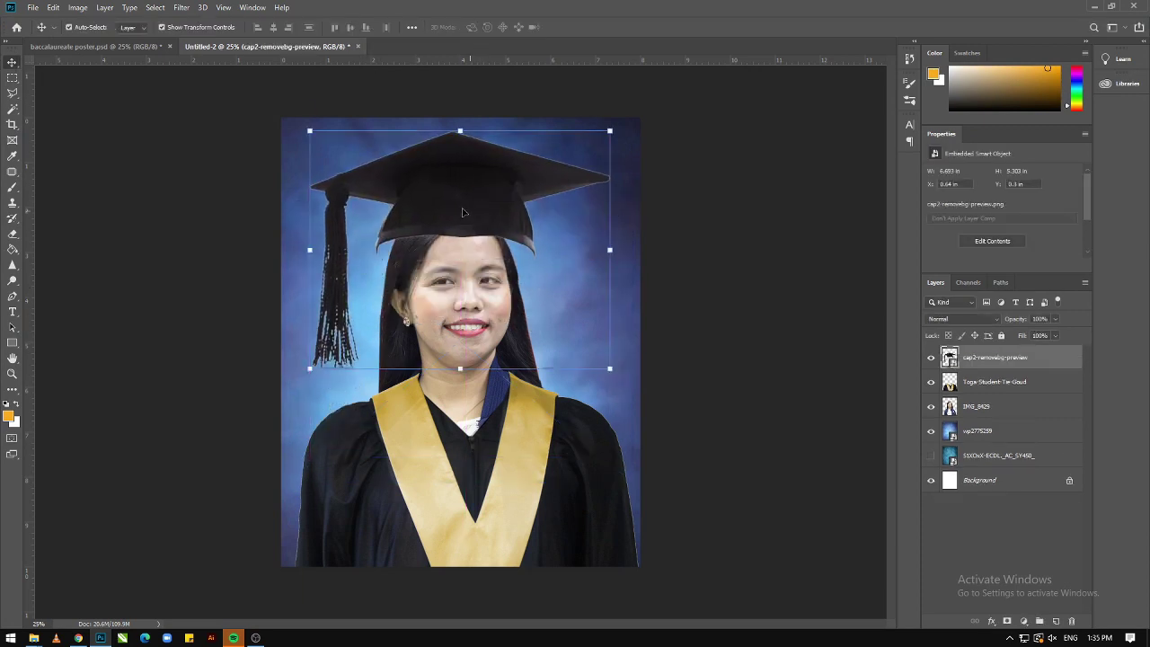
left_click_drag(610, 131, 456, 253)
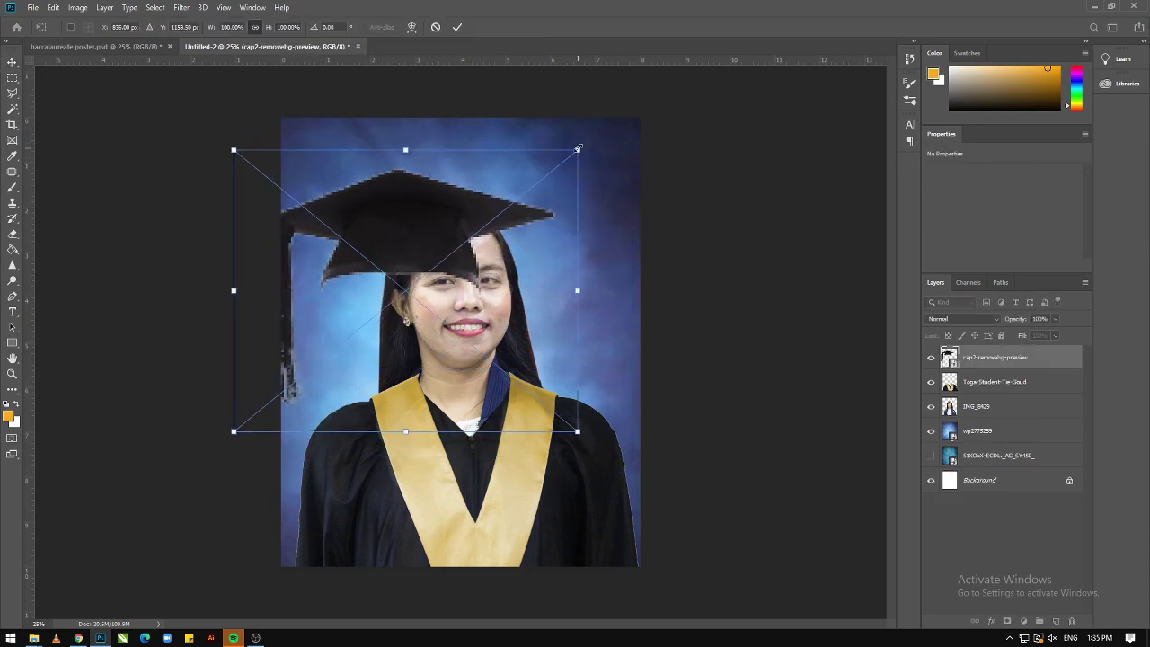
double_click(385, 257)
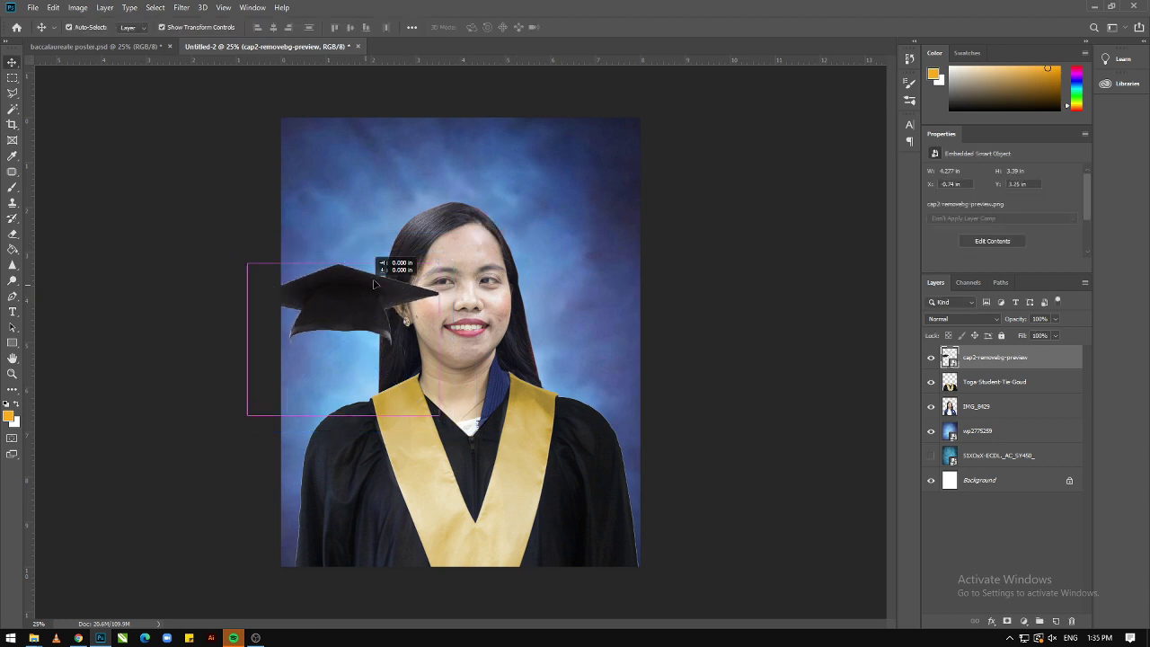
left_click_drag(385, 257, 466, 193)
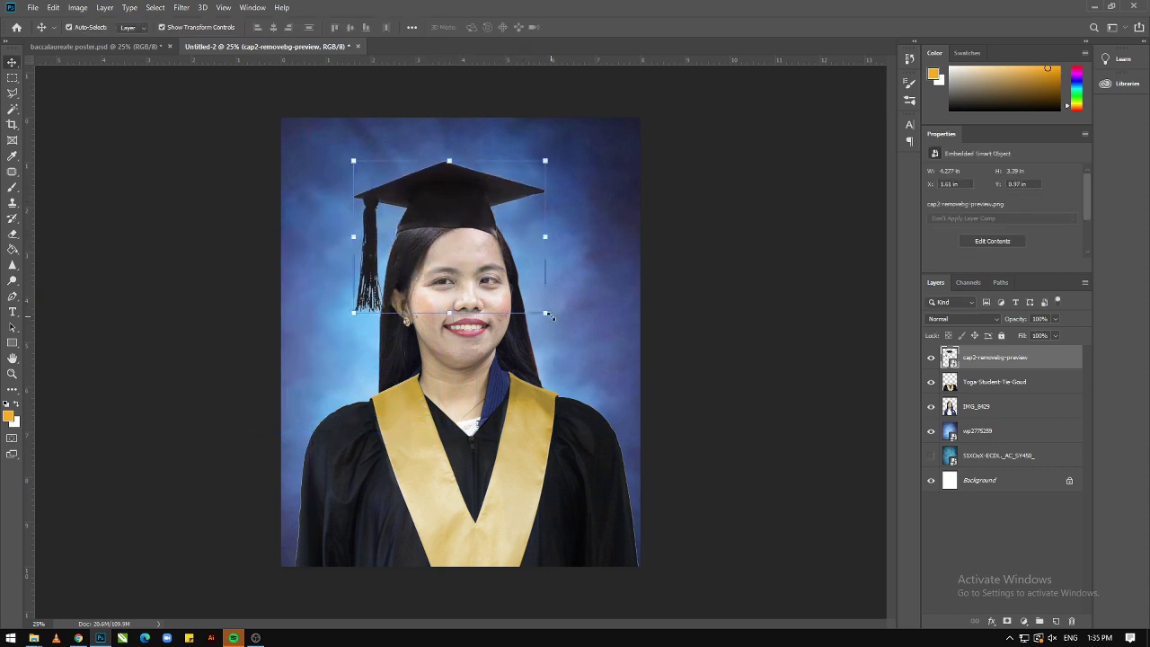
left_click_drag(547, 314, 581, 335)
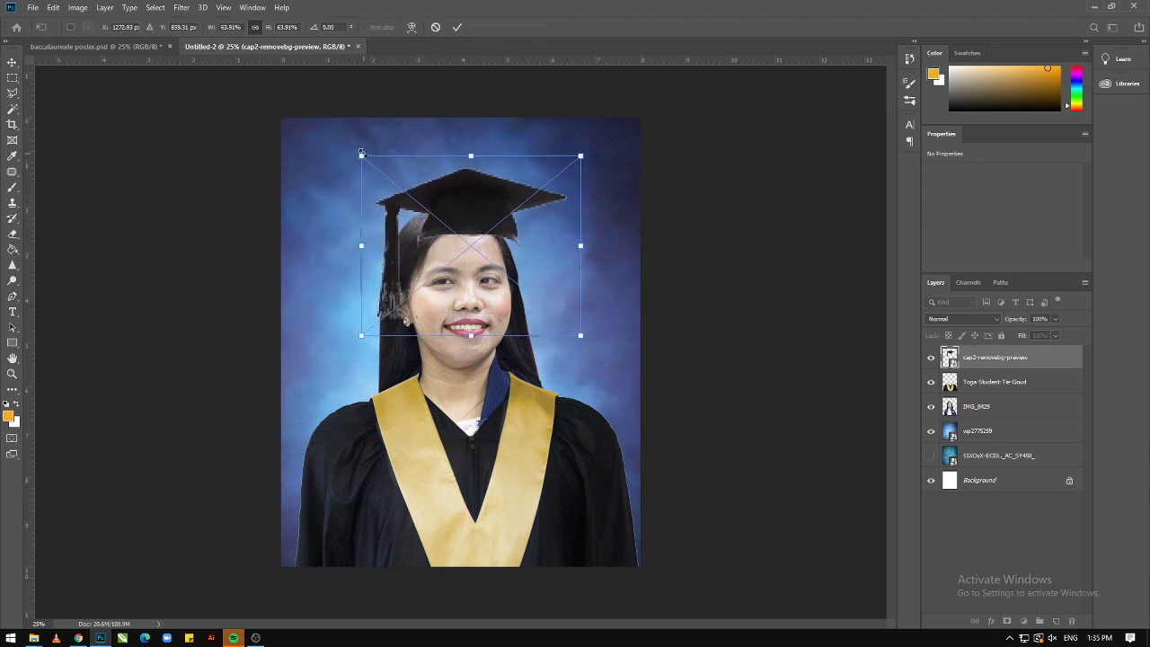
left_click_drag(362, 155, 337, 134)
double_click(457, 187)
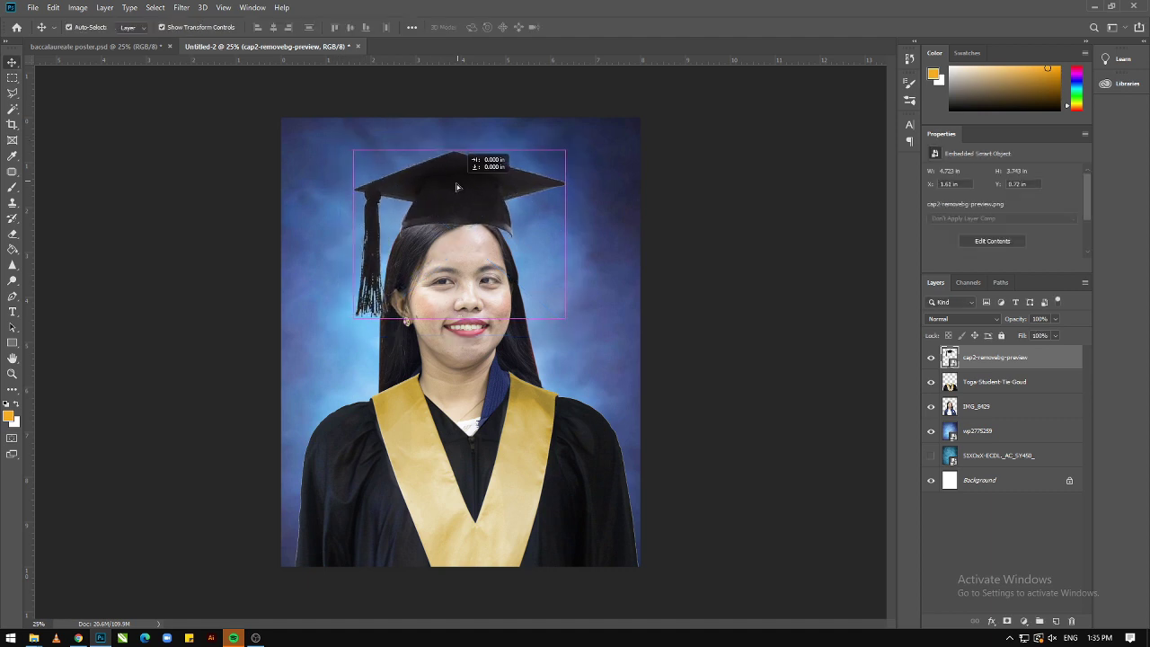
Fine-tune the cap's size and position on her head
left_click_drag(456, 187, 459, 197)
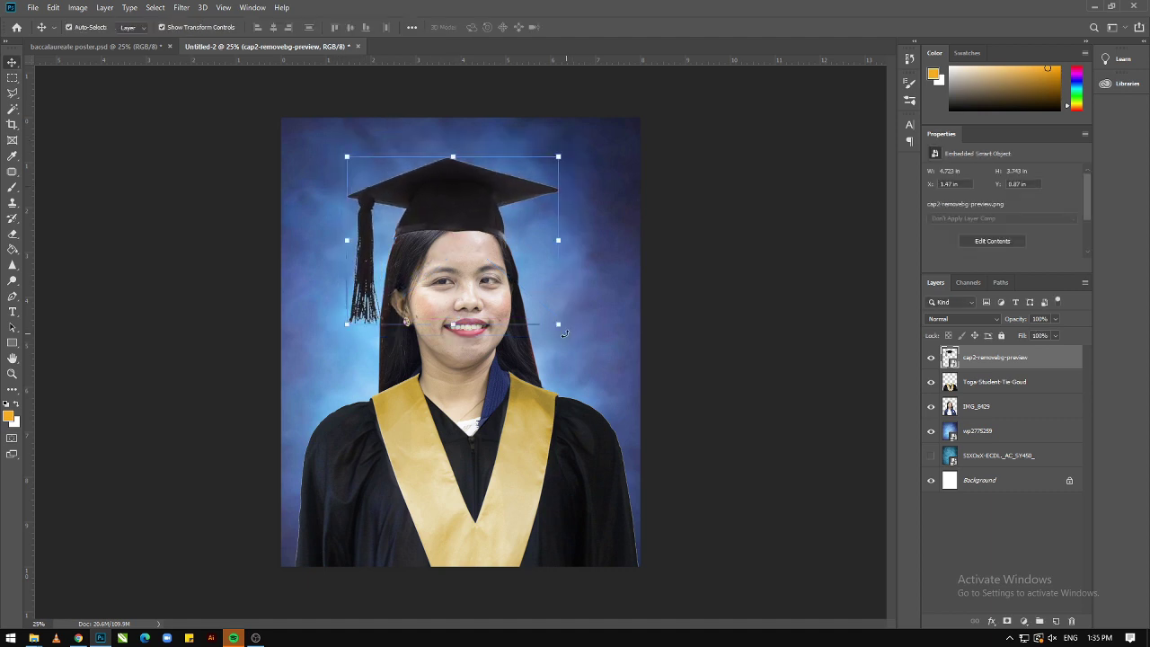
left_click_drag(564, 333, 576, 339)
key("Return")
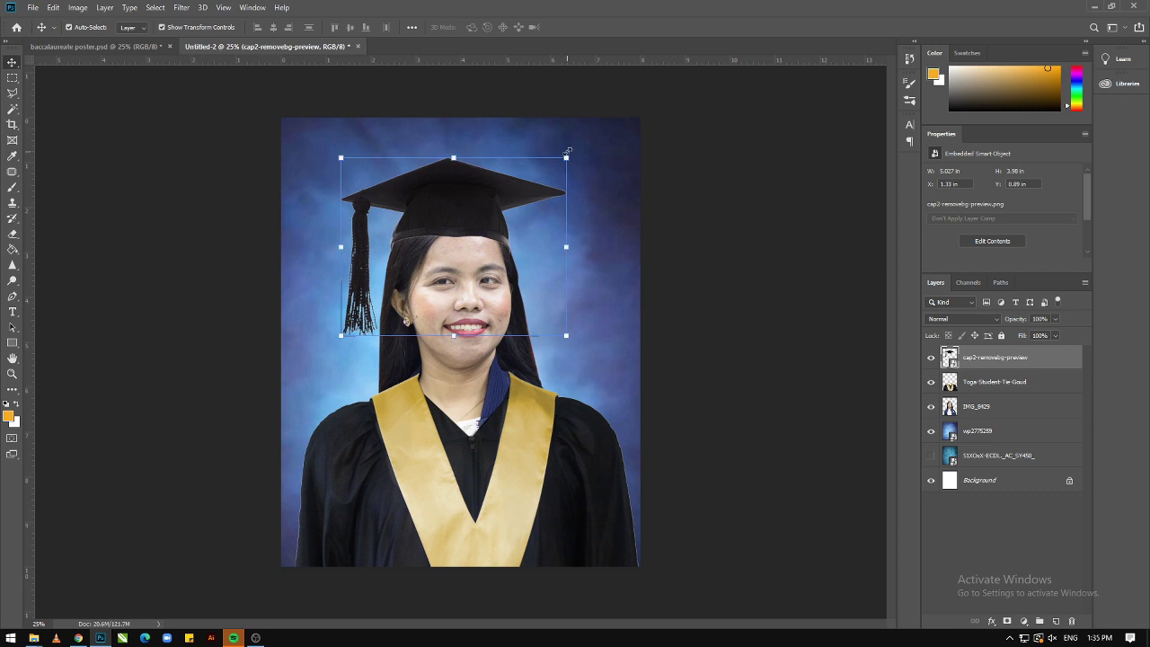
left_click_drag(568, 151, 580, 125)
key("Return")
left_click_drag(490, 205, 476, 218)
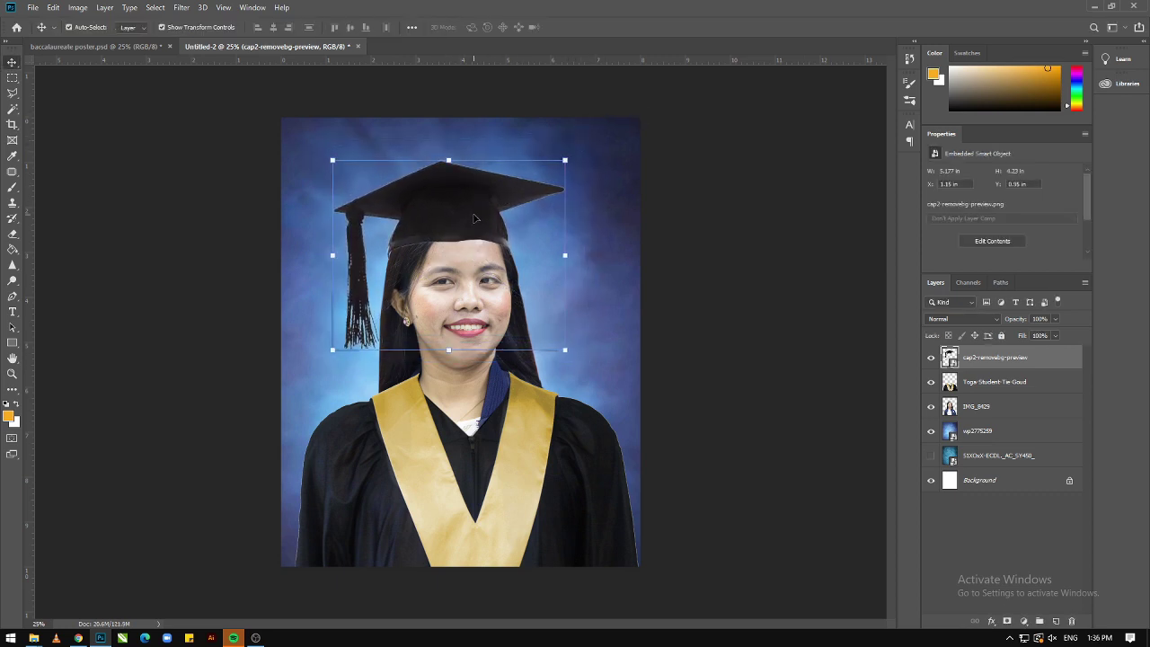
left_click(674, 231)
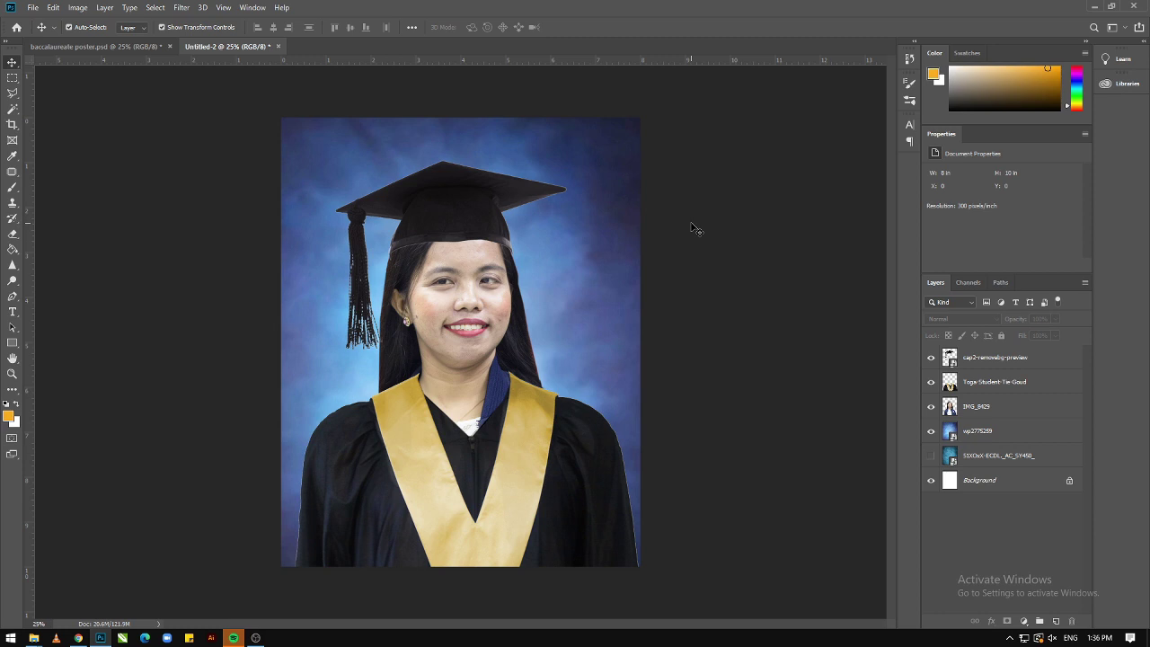
Tilt the cap slightly and nudge it right to finish the fit
left_click(500, 212)
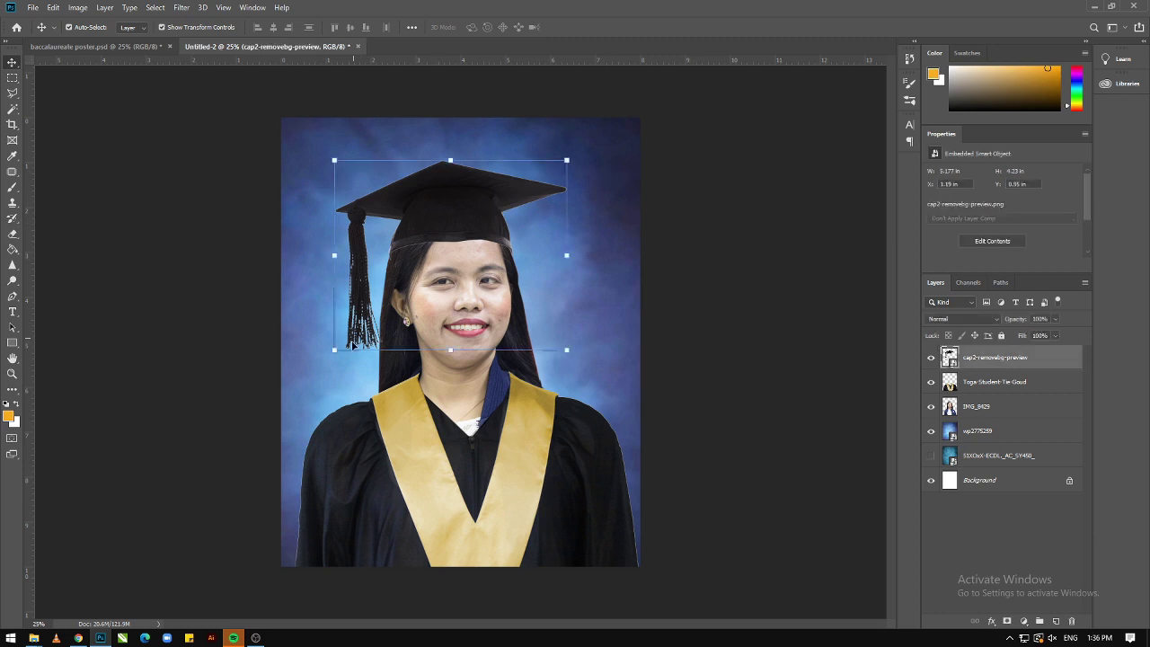
mouse_move(333, 350)
left_mouse_down()
mouse_move(334, 364)
mouse_move(333, 350)
left_mouse_up()
key("Return")
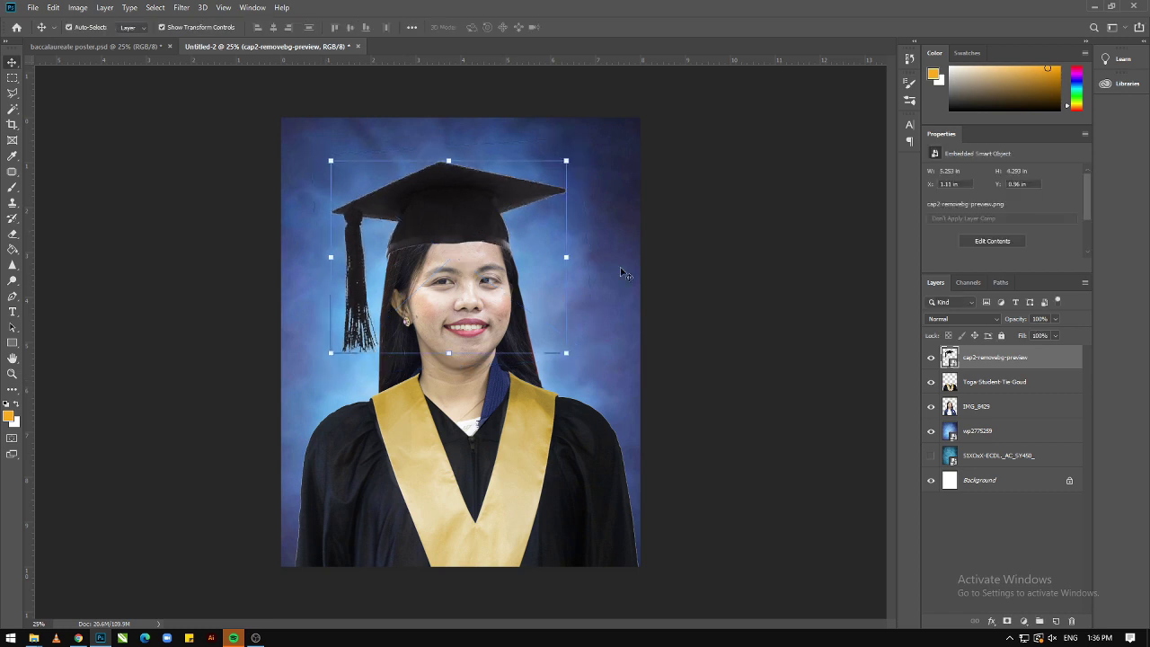
left_click(726, 293)
left_click(474, 242)
key("shift+Right")
left_click(716, 276)
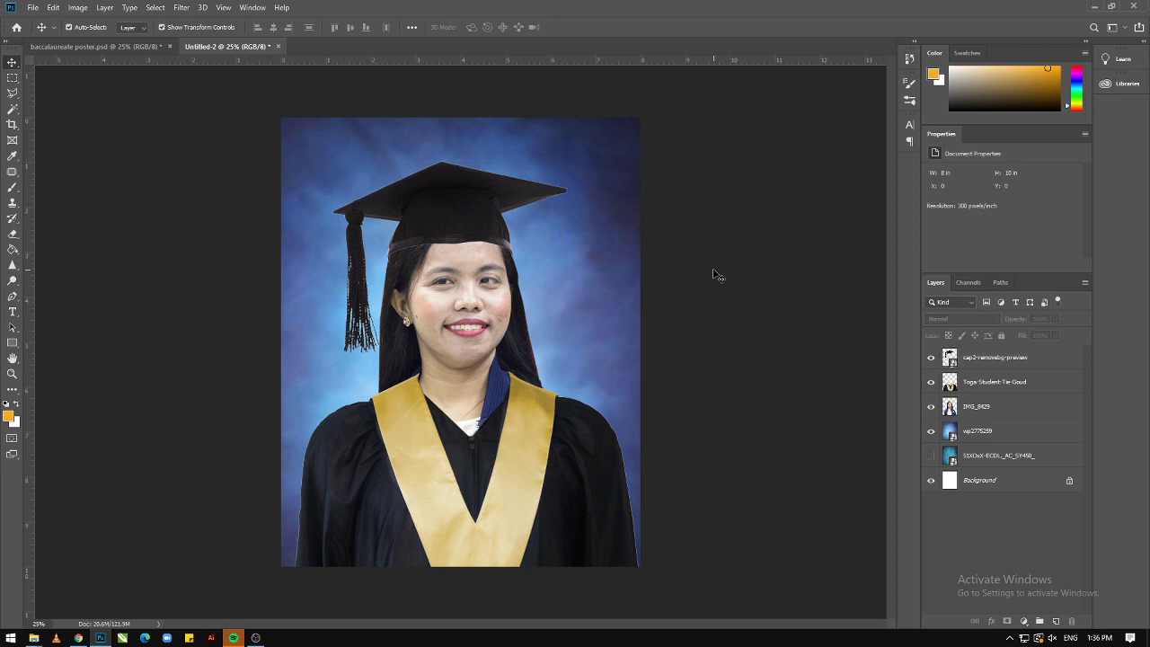
Scale the toga, IMG_9429 and cap layers together to 106.34% and move them down to the guide
left_click(569, 524)
left_click(492, 308, "shift")
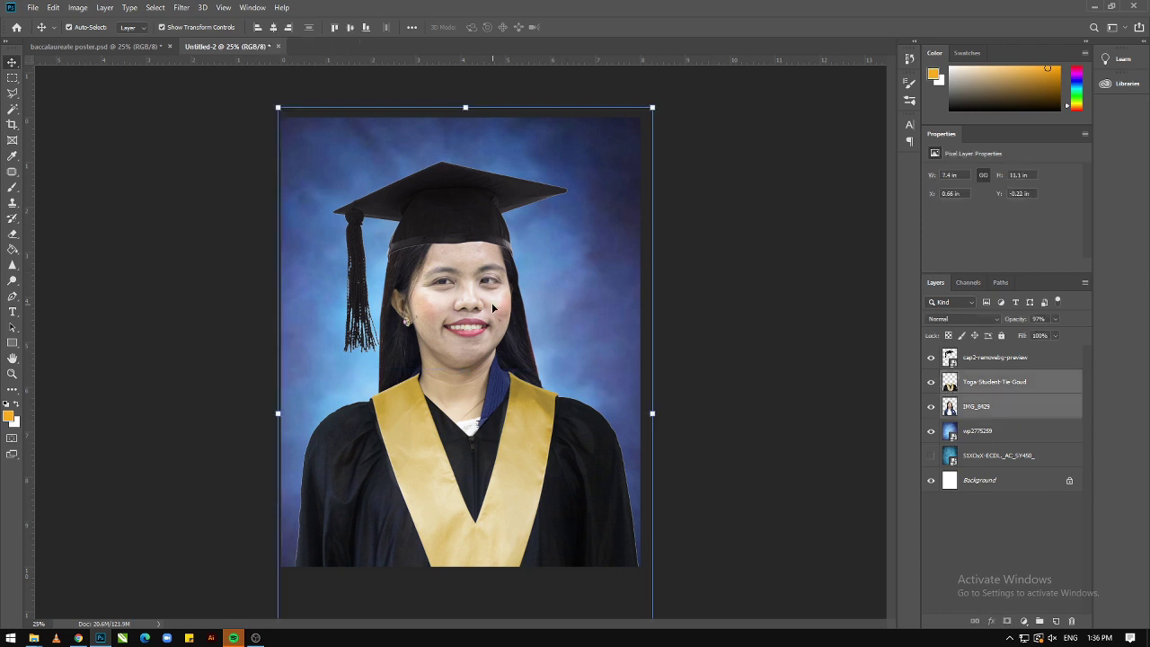
left_click(467, 217, "shift")
left_click_drag(467, 216, 466, 202)
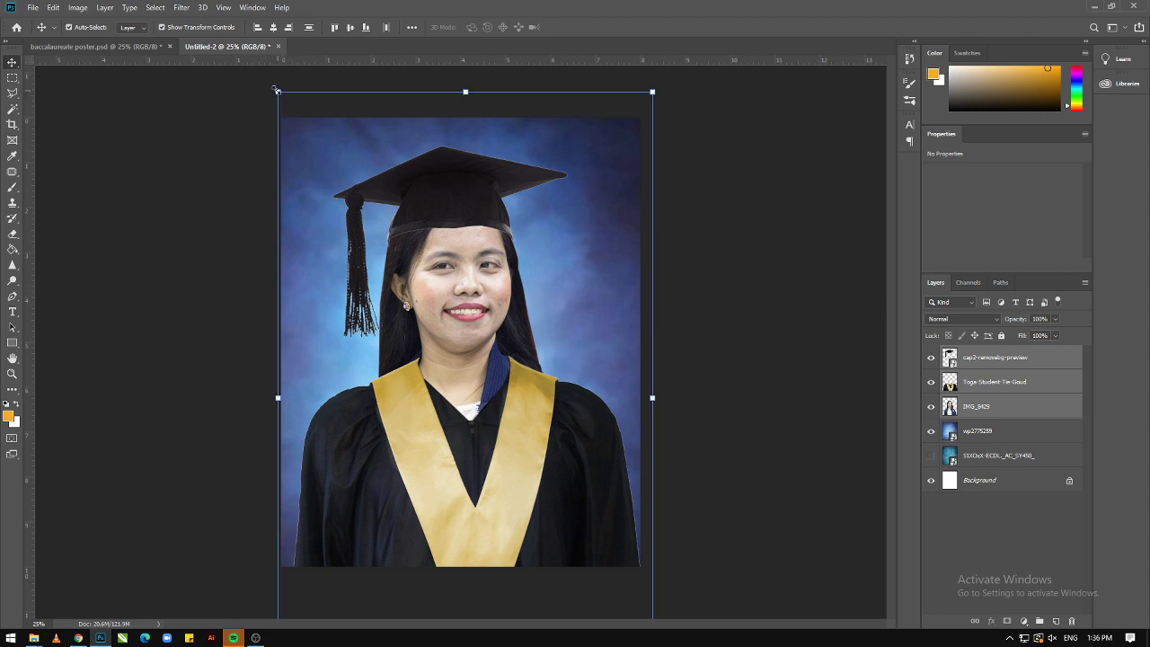
left_click_drag(276, 91, 253, 52)
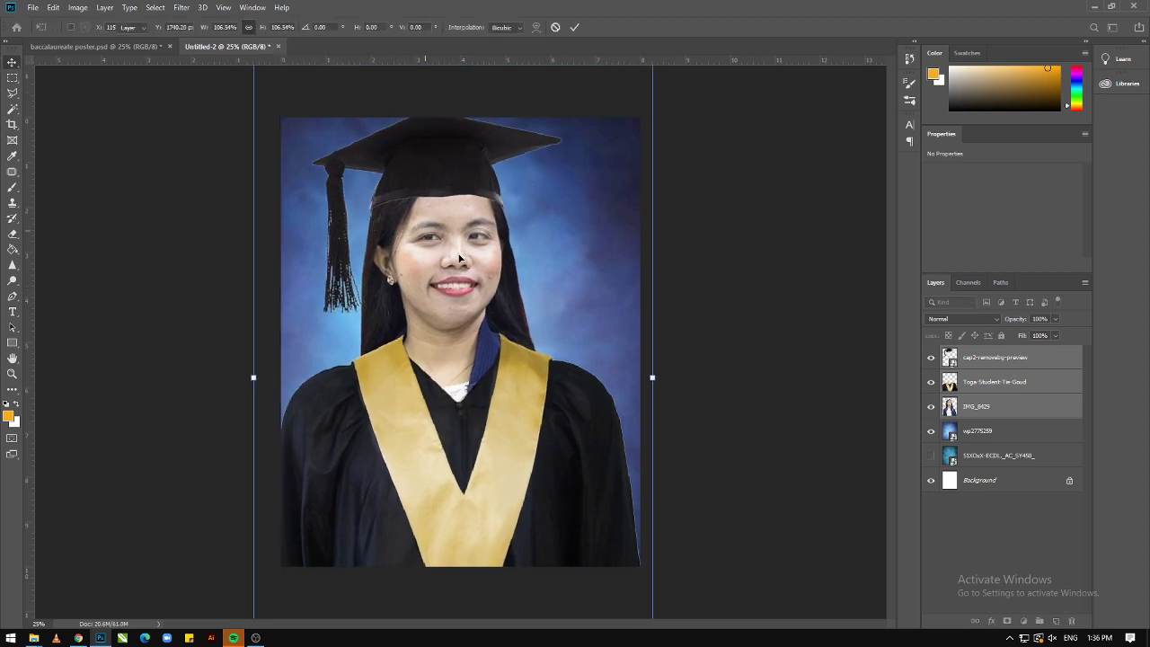
key("Return")
left_click_drag(466, 255, 466, 306)
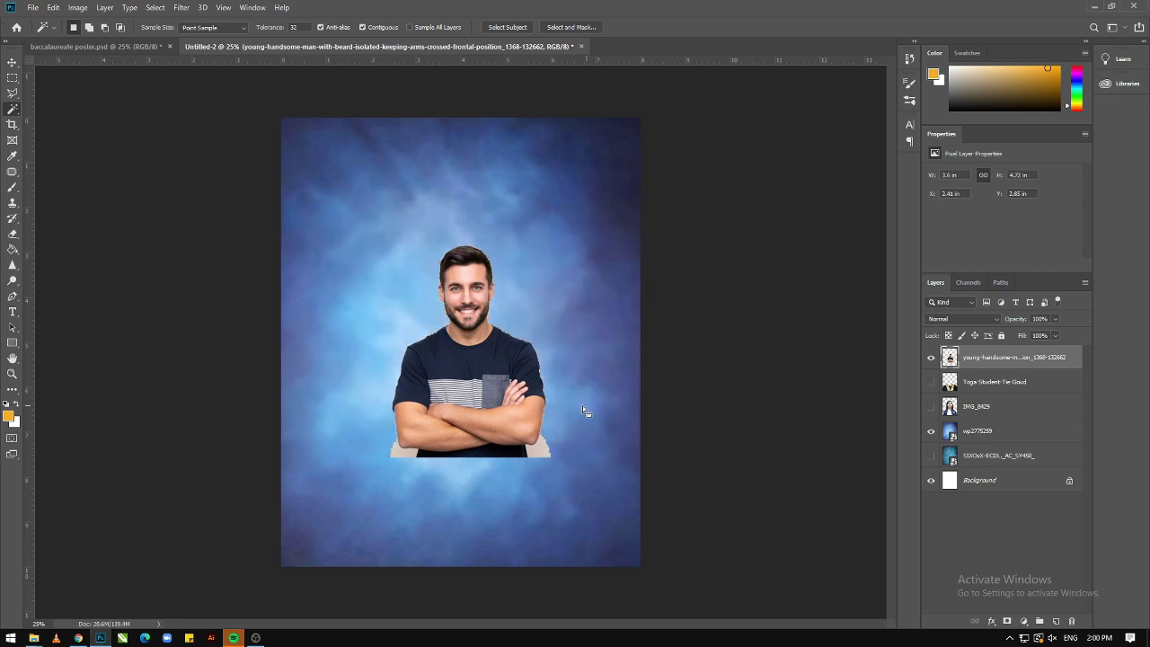
Delete the lower part of the man's photo and enlarge it
key("m")
mouse_move(596, 490)
left_mouse_down()
mouse_move(350, 393)
mouse_move(342, 378)
mouse_move(557, 488)
left_mouse_up()
key("Delete")
key("ctrl+d")
key("ctrl+t")
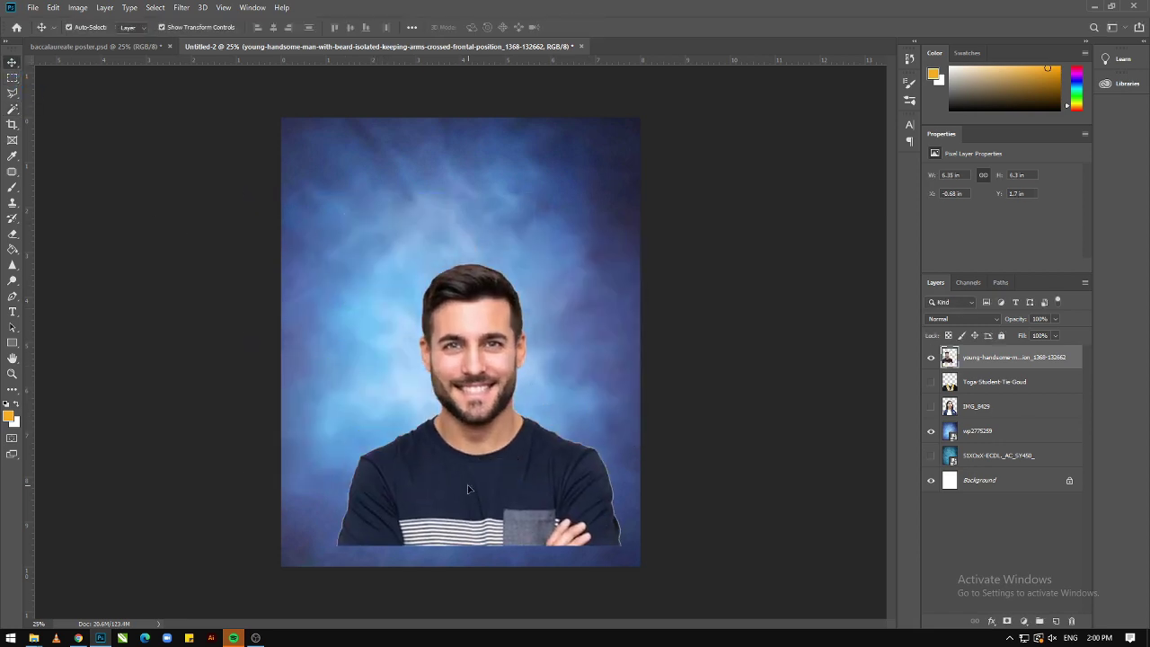
key("Return")
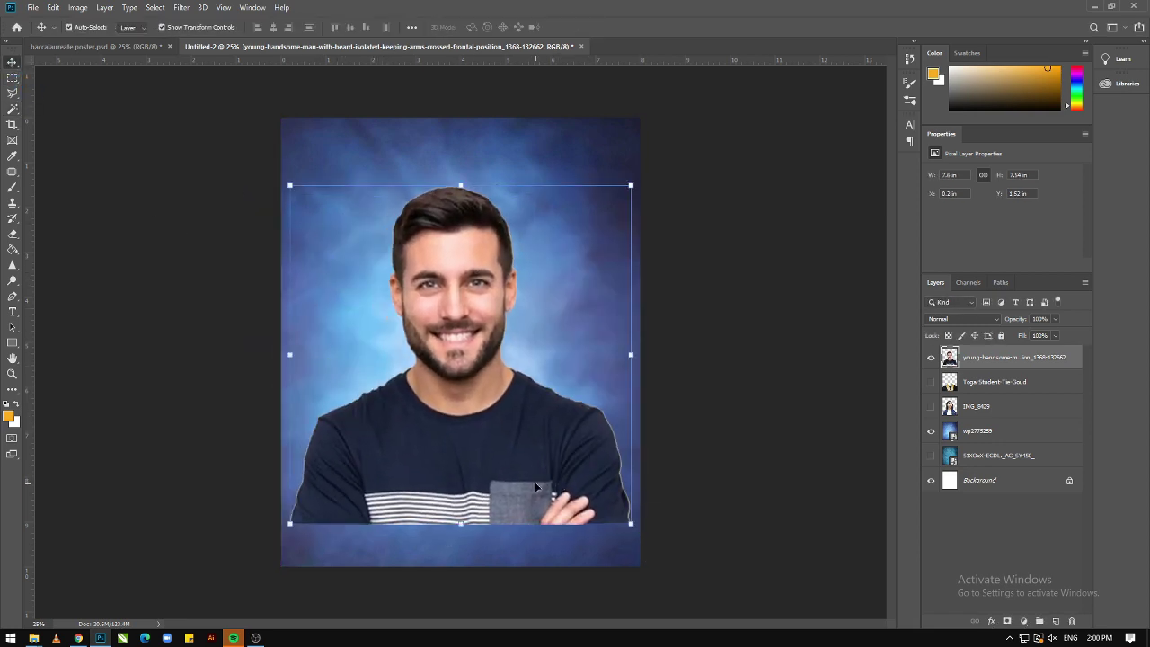
Move the toga layer above the man's photo and resize him to fit beneath it
left_click(931, 382)
left_click_drag(993, 382, 993, 353)
left_click_drag(536, 465, 536, 473)
left_click(463, 270)
key("ctrl+t")
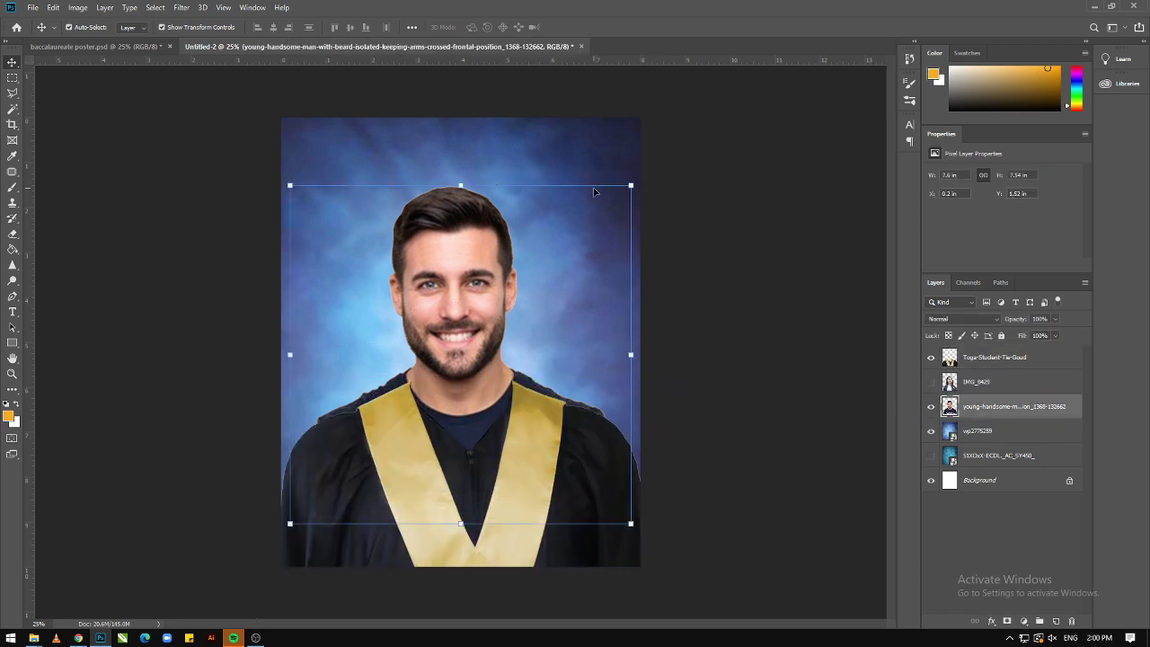
left_click_drag(463, 272, 472, 280)
left_click_drag(639, 193, 662, 160)
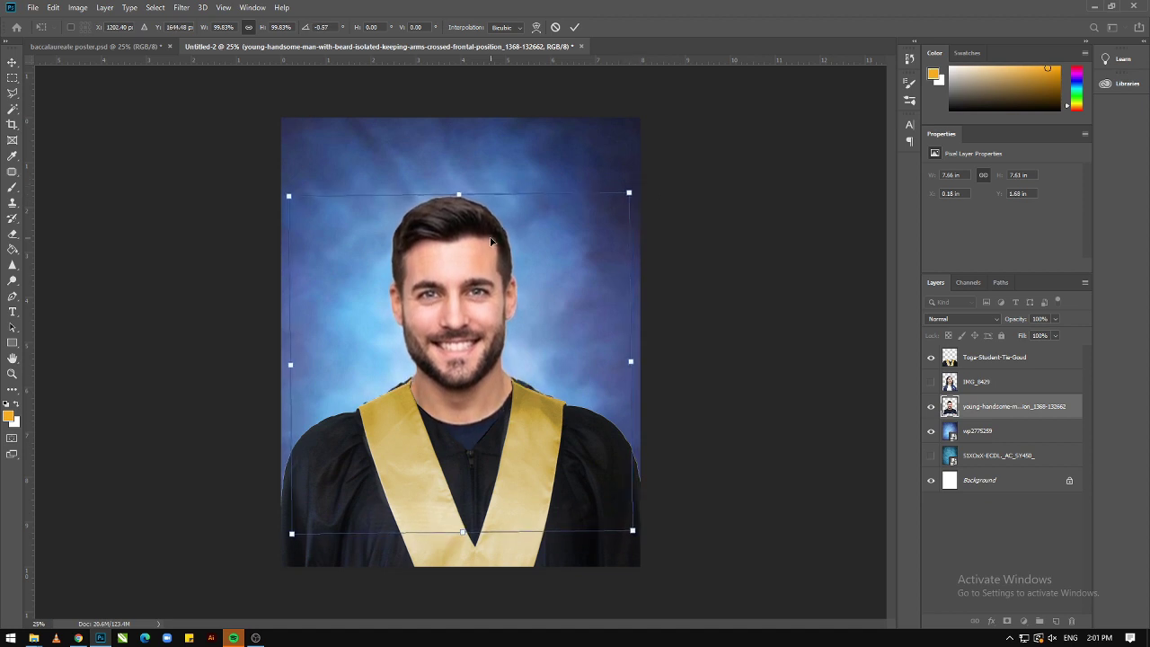
key("Return")
Nudge the toga onto his shoulders and pick the cap2-removebg-preview image from the folder
left_click(13, 92)
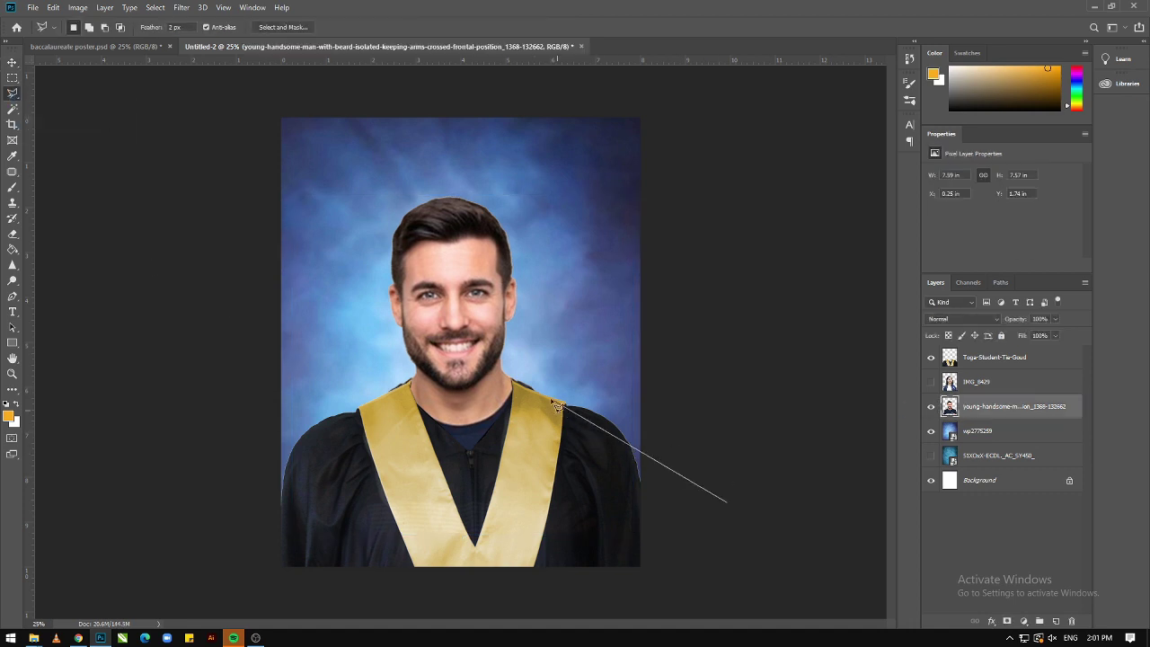
left_click(505, 372)
left_click(698, 346)
key("Escape")
key("v")
left_click_drag(575, 504, 571, 495)
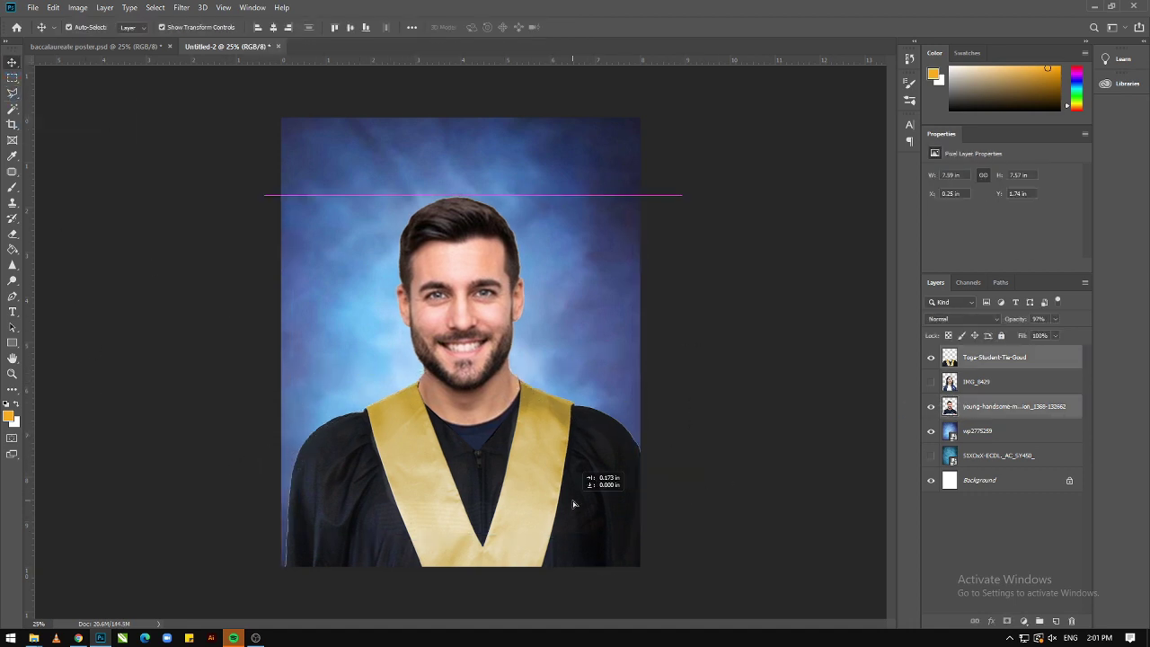
left_click(801, 418)
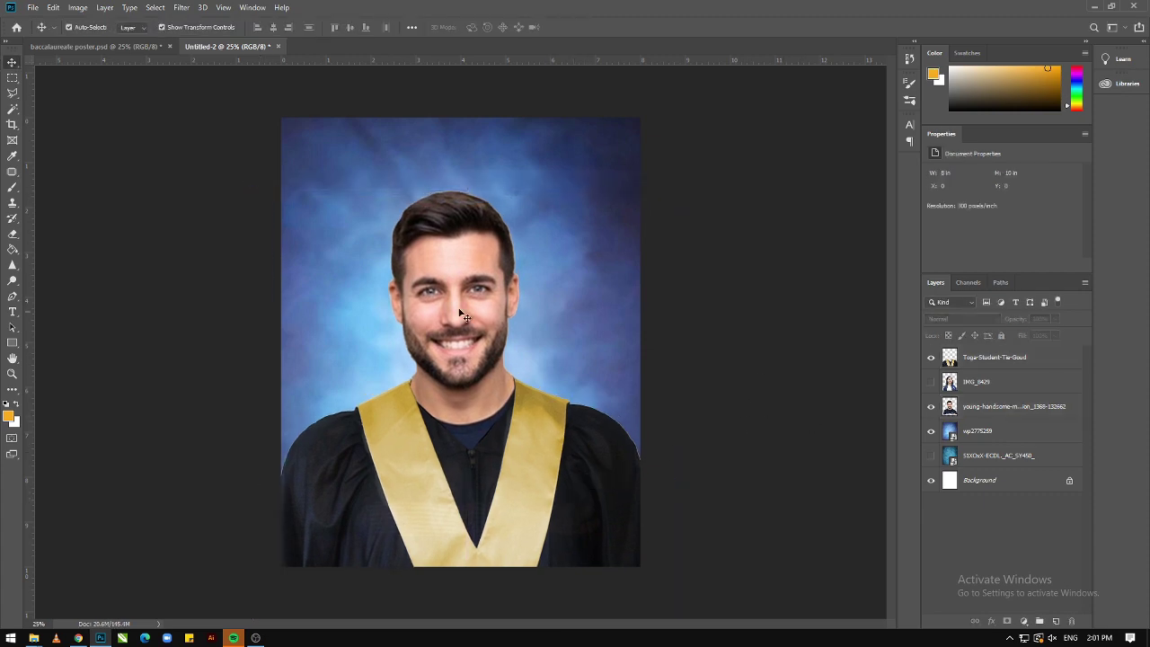
left_click(33, 638)
left_click(342, 158)
Place the cap image, rotate it -3.7° and scale it to 93.86% on his head
left_click_drag(341, 157, 475, 180)
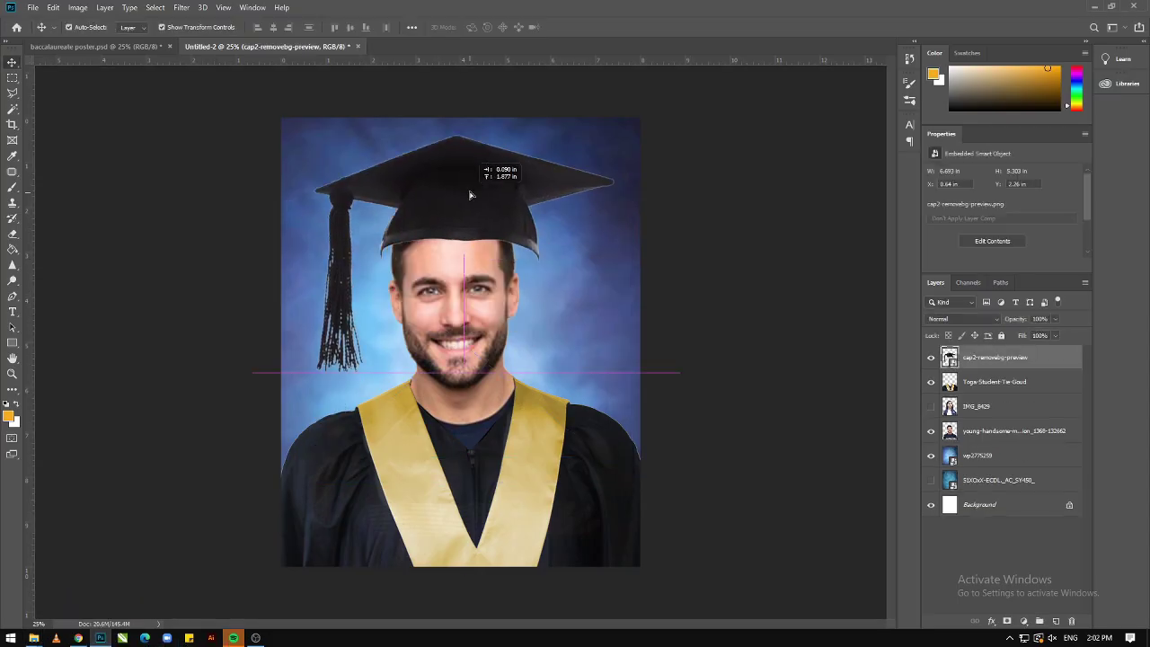
left_click_drag(600, 129, 617, 99)
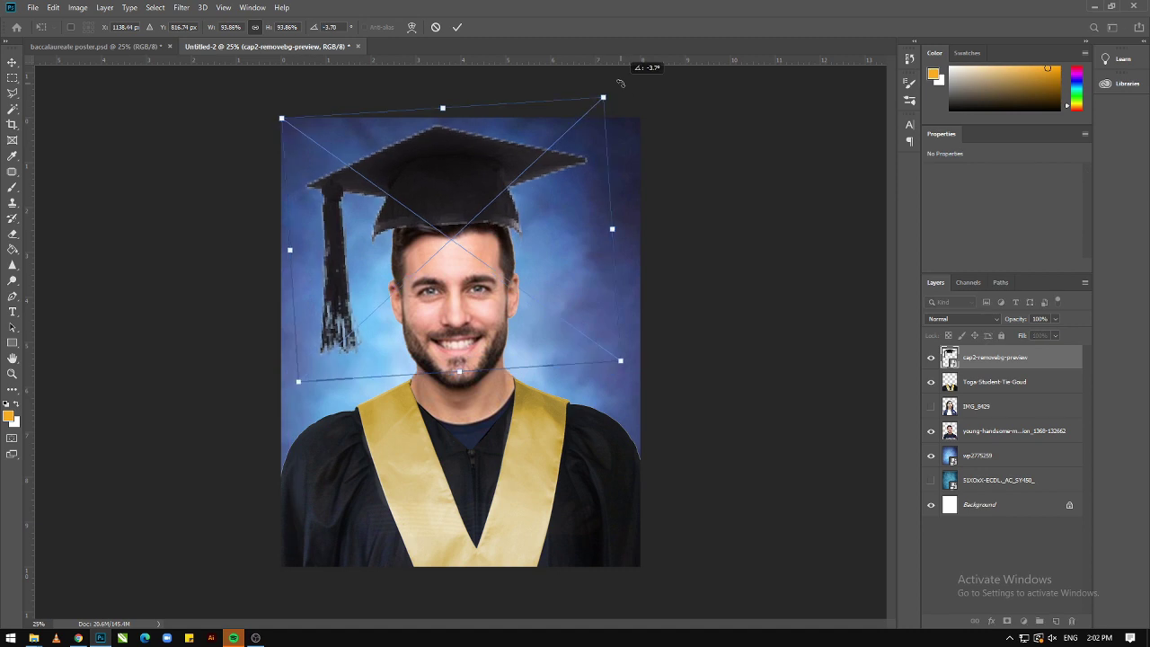
left_click_drag(504, 153, 483, 190)
left_click_drag(627, 176, 602, 117)
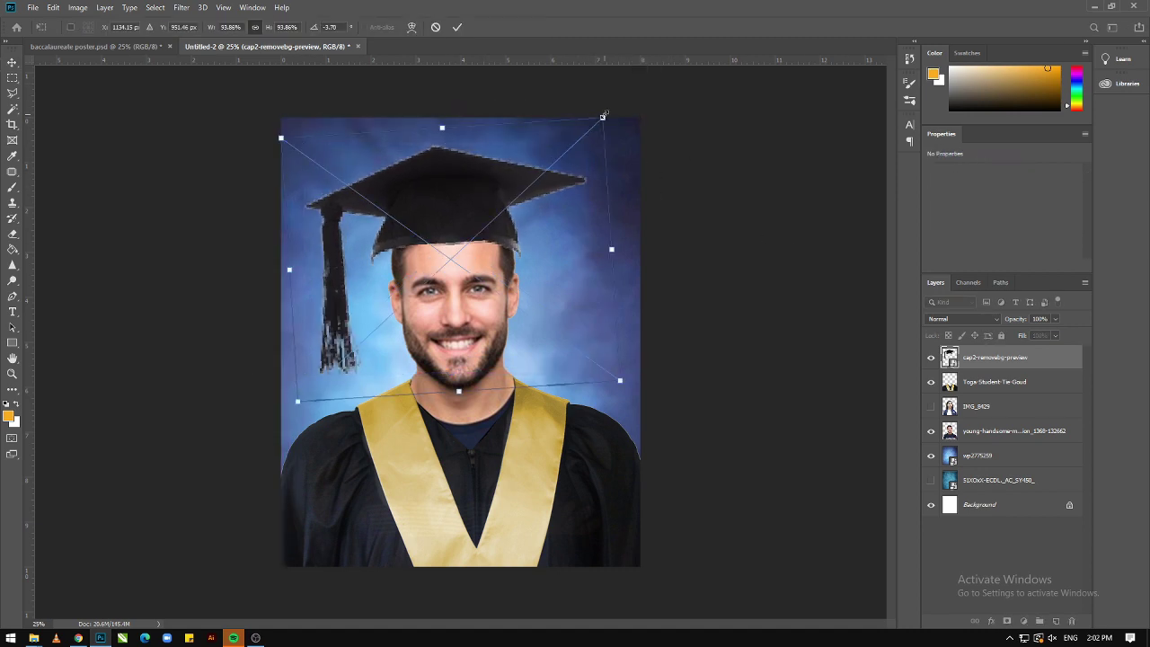
key("Return")
left_click(719, 227)
left_click(494, 227)
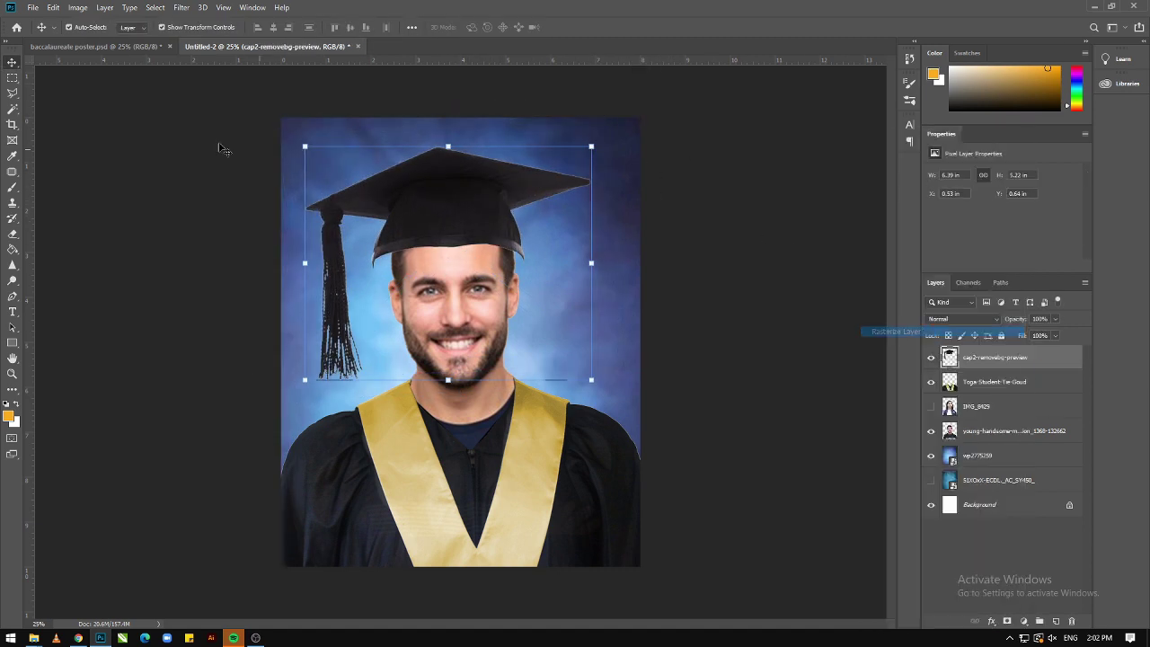
Lower the cap layer's opacity to 87% to see the head underneath
key("l")
left_click(530, 266)
double_click(595, 315)
left_click(400, 243)
left_click(12, 62)
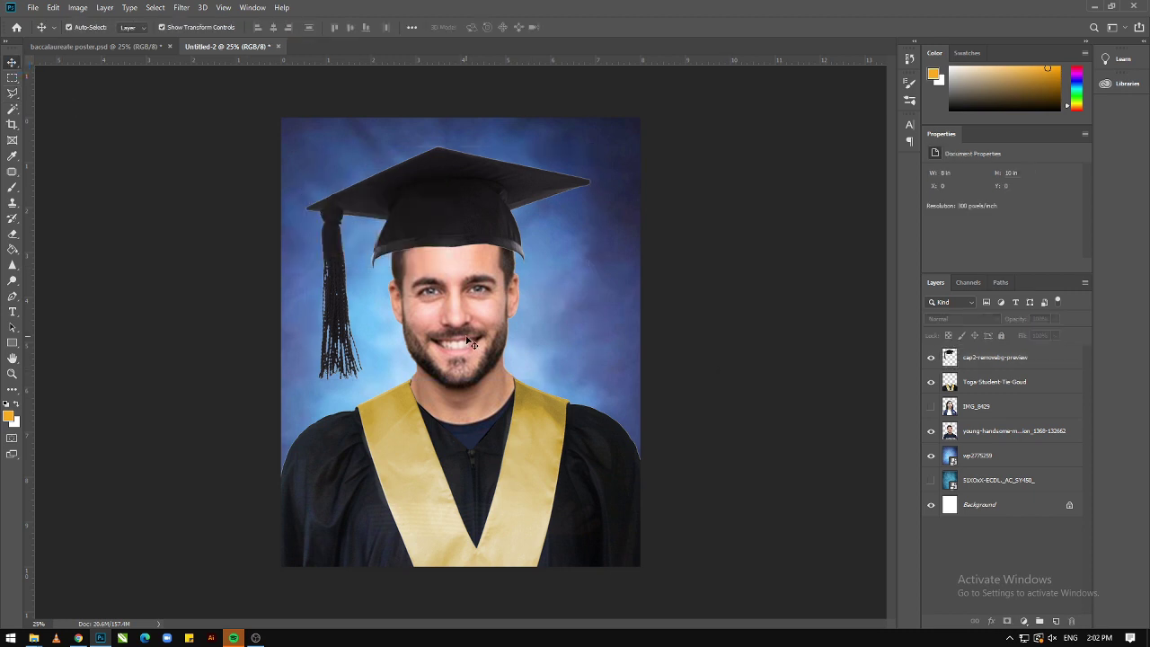
left_click(995, 357)
left_click(1055, 319)
left_click_drag(1067, 335, 1051, 337)
Cut away the cap's overlapping piece with the Polygonal Lasso and restore opacity to 100%
left_click(13, 92)
left_click(568, 289)
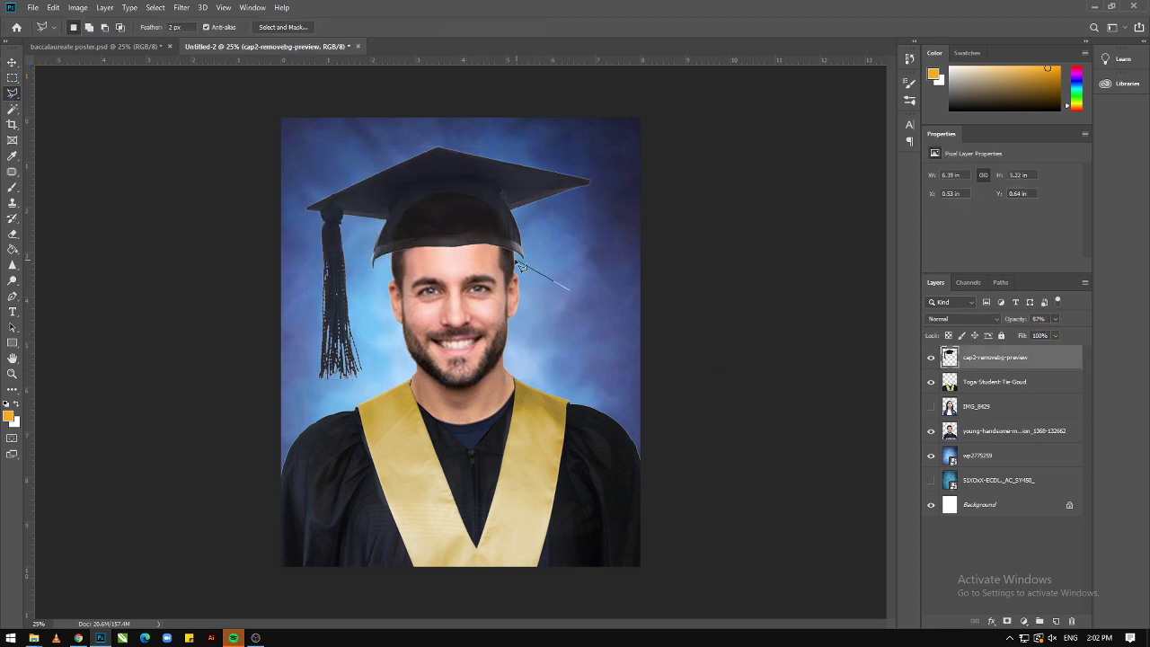
left_click(512, 213)
left_click(550, 232)
left_click(549, 307)
left_click(568, 289)
left_click(393, 287)
key("Delete")
key("v")
left_click(1055, 319)
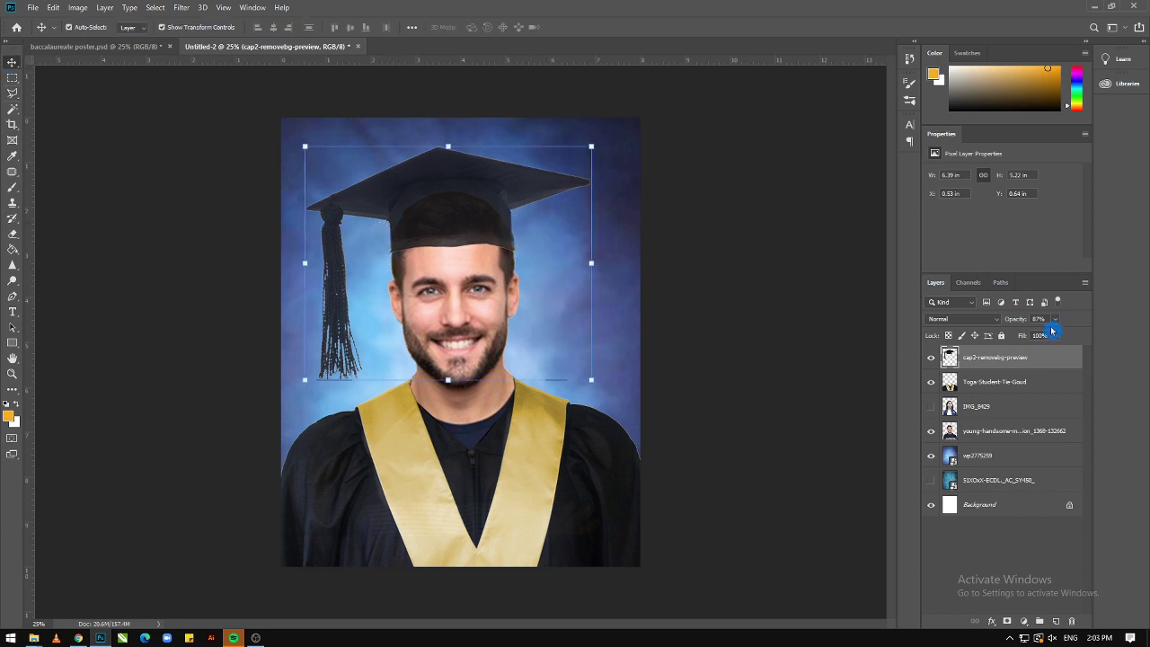
left_click_drag(1048, 330, 1074, 331)
left_click(737, 363)
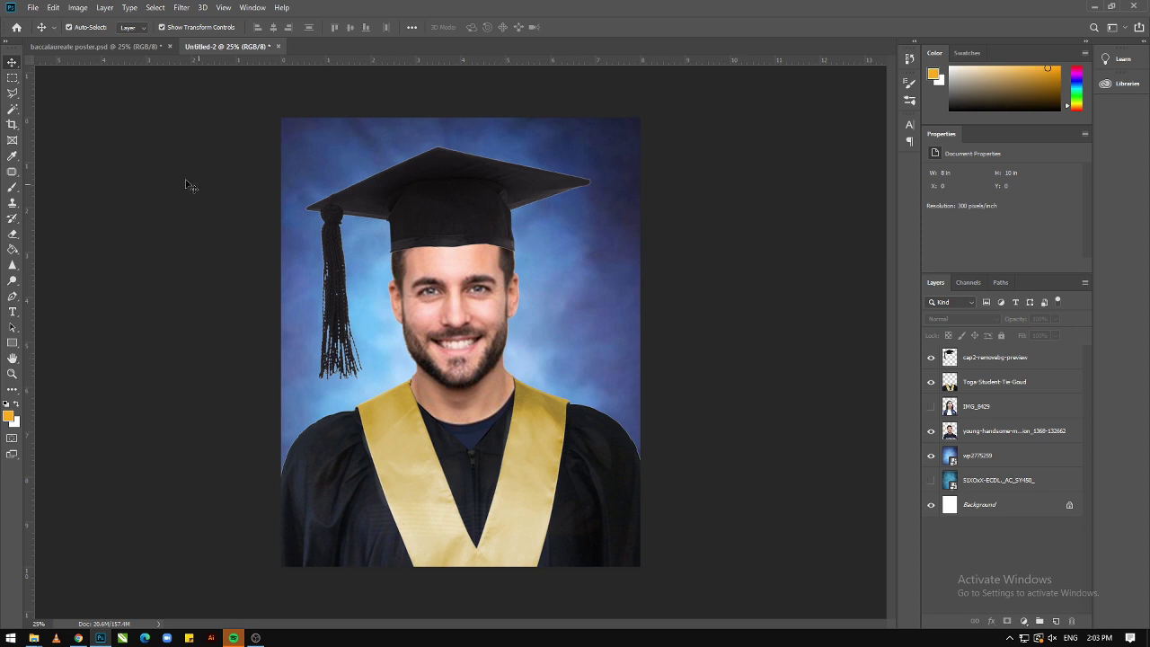
Open Brightness/Contrast on the man's photo and close it unchanged, then open the File menu
key("l")
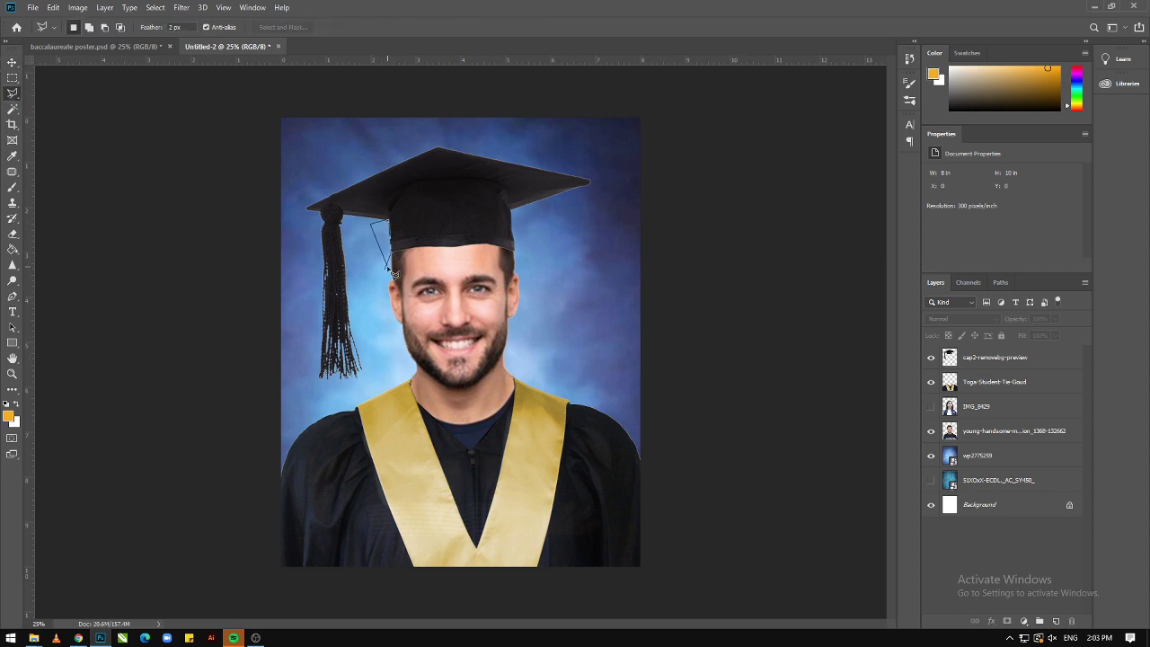
left_click(12, 156)
left_click(1014, 430)
left_click(78, 7)
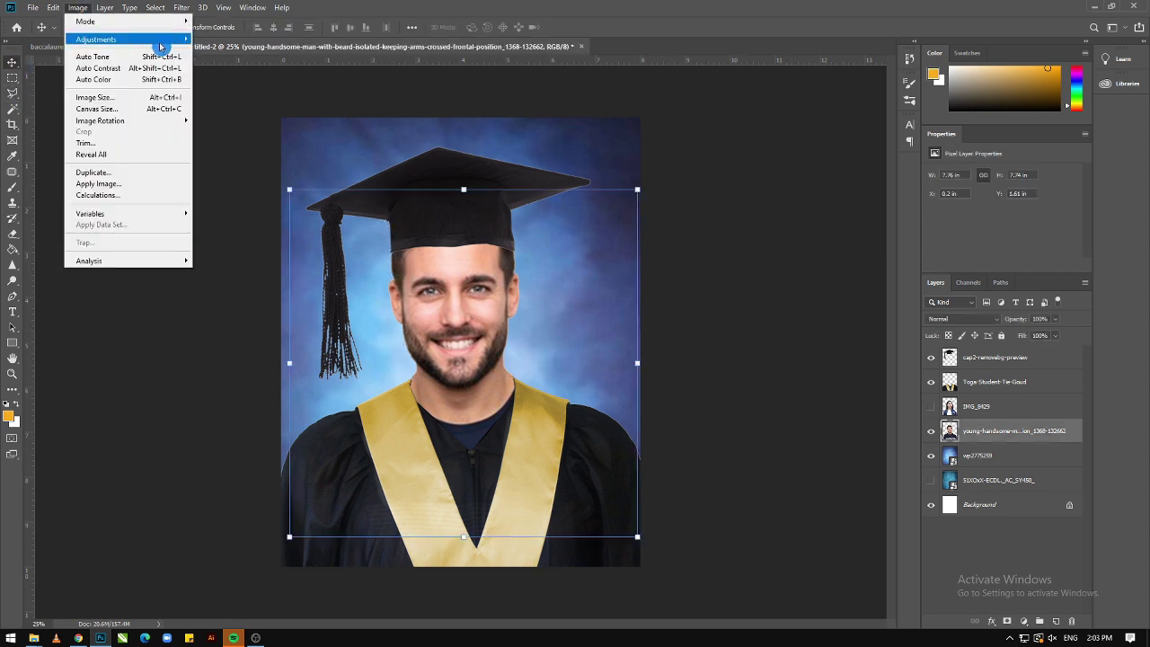
left_click(243, 36)
left_click(760, 114)
key("v")
left_click(719, 275)
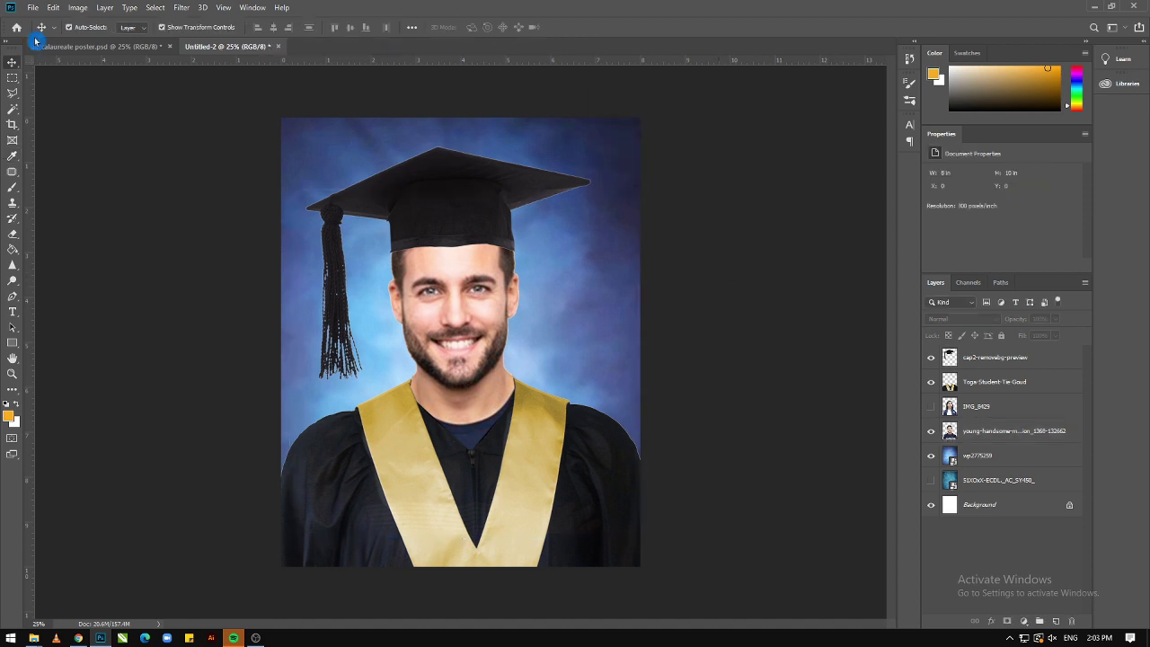
left_click(32, 7)
mouse_move(56, 78)
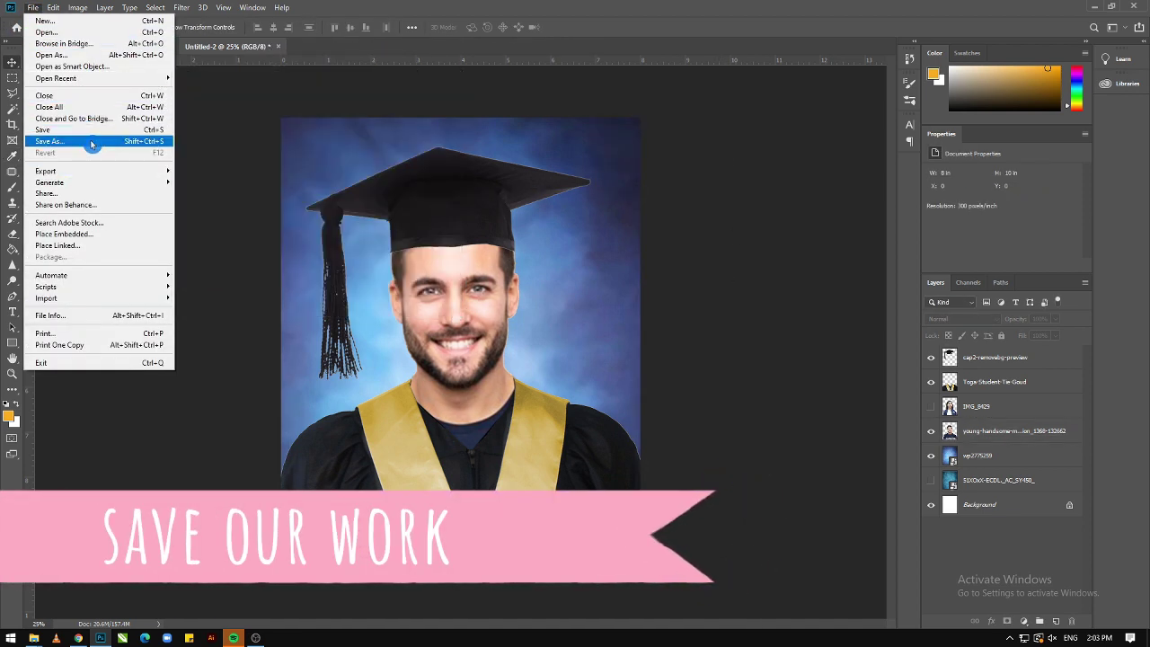
Save the composite as JPEG 'bf ko' in the graduation 2021 folder at quality 12 Maximum
left_click(49, 142)
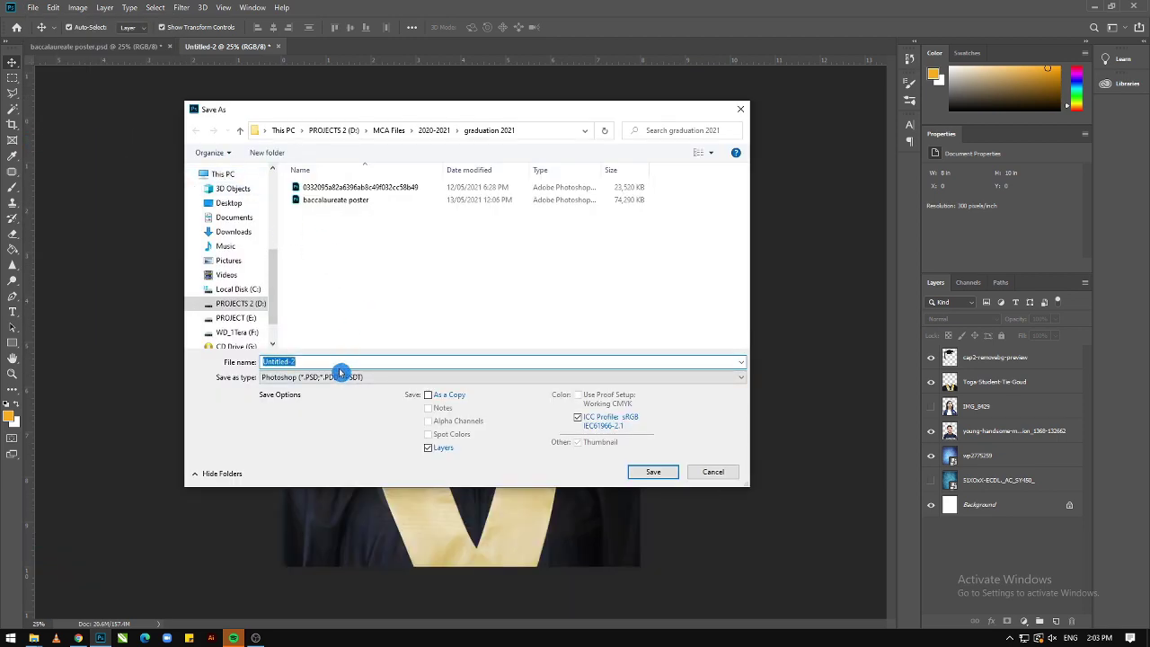
type("bf ko")
left_click(436, 378)
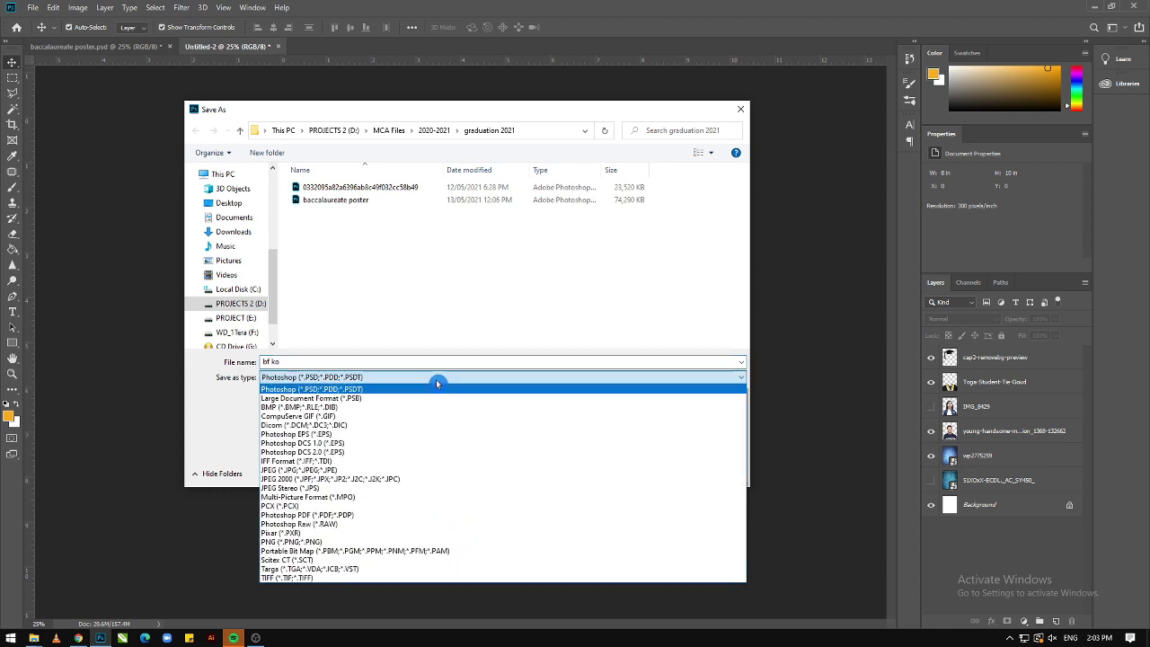
left_click(409, 470)
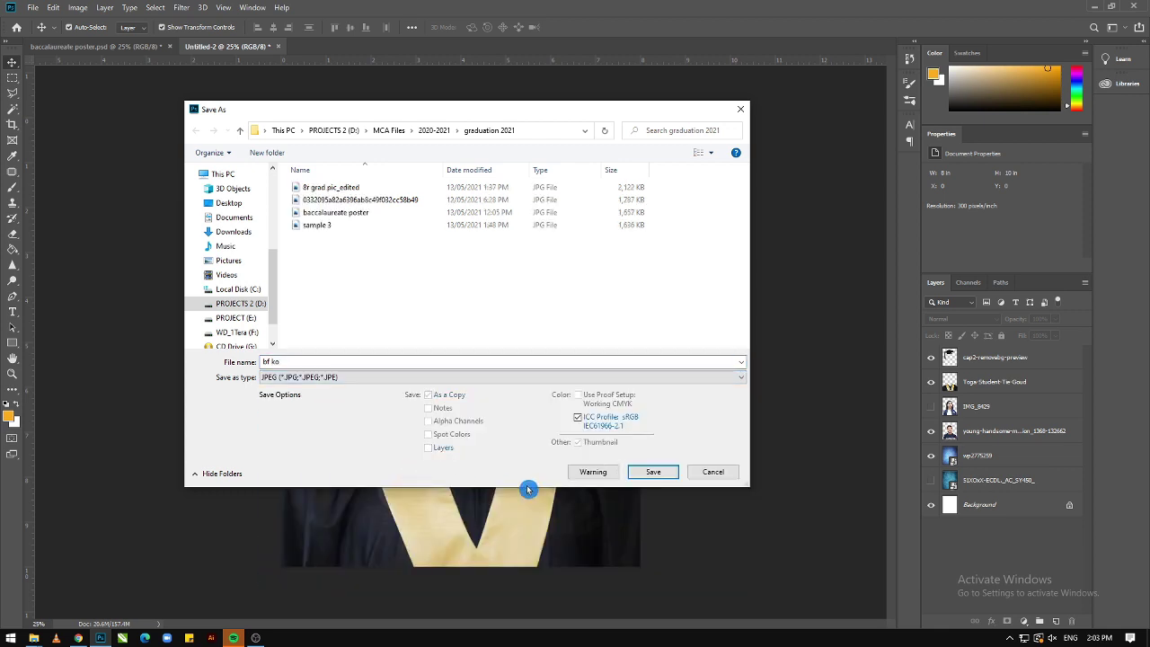
left_click(668, 477)
left_click(640, 159)
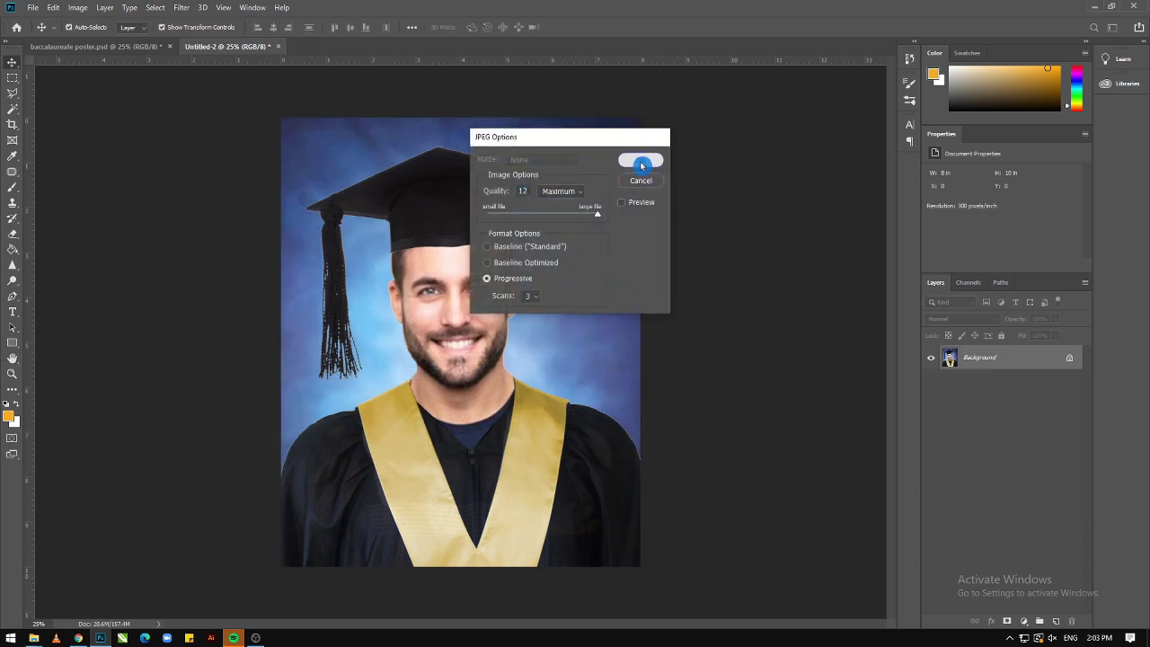